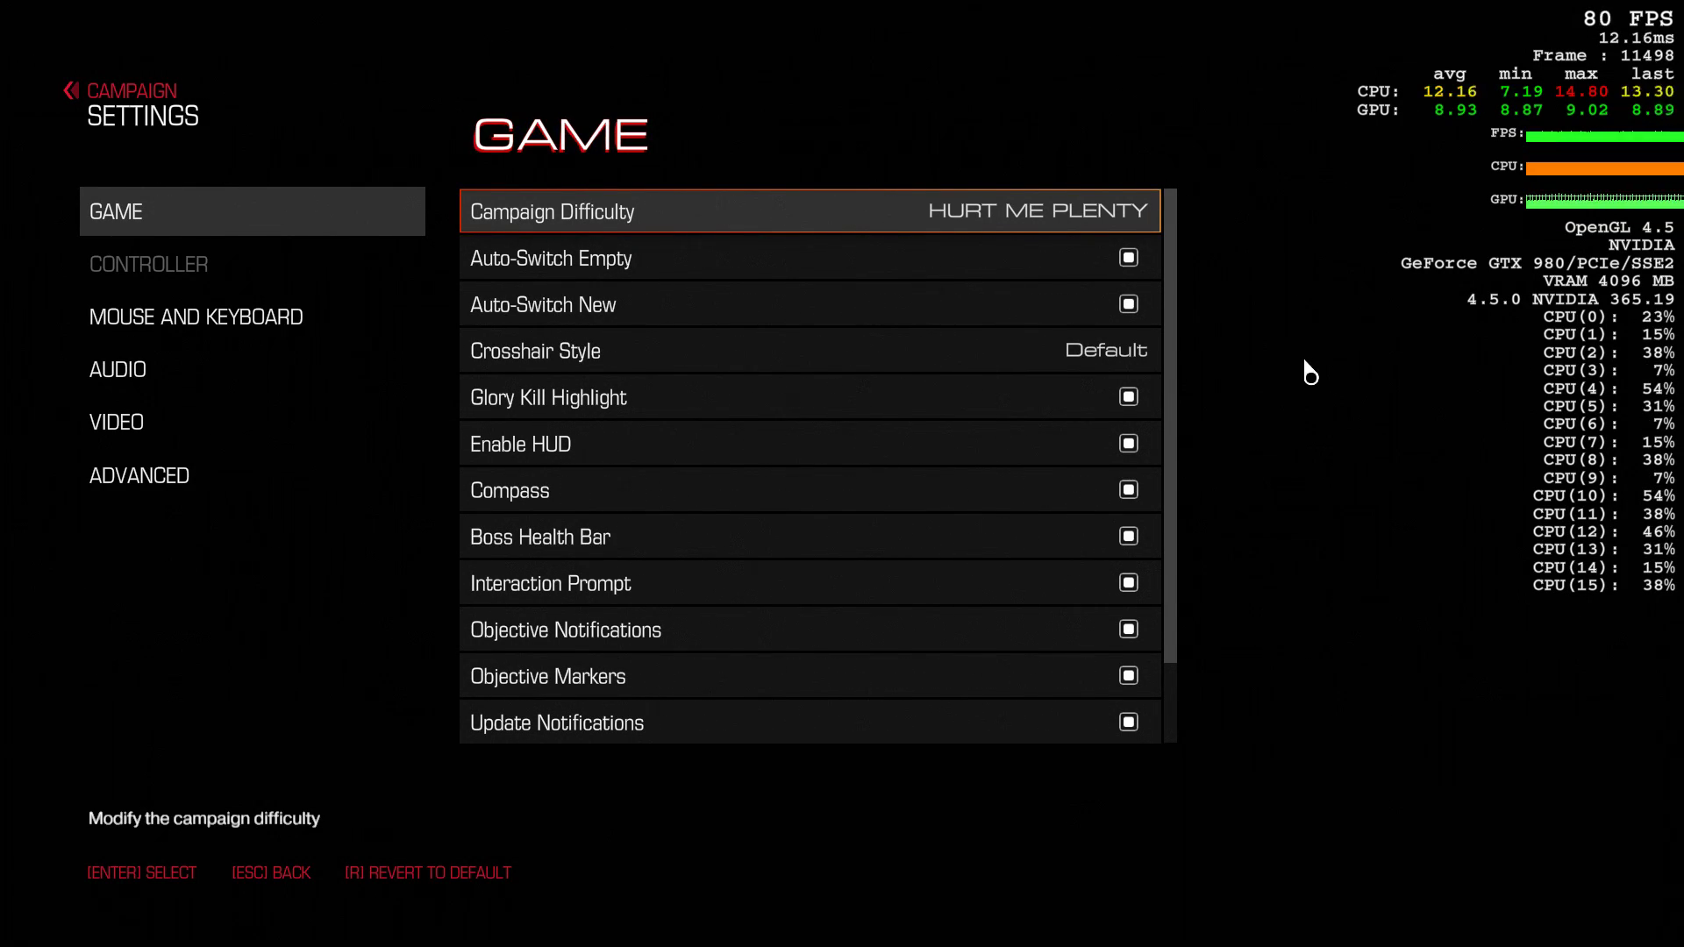
- Examine the campaign's Game settings from Campaign Difficulty through Tutorials, dismissing the revert-to-default prompt
{"action": "key", "text": "r"}
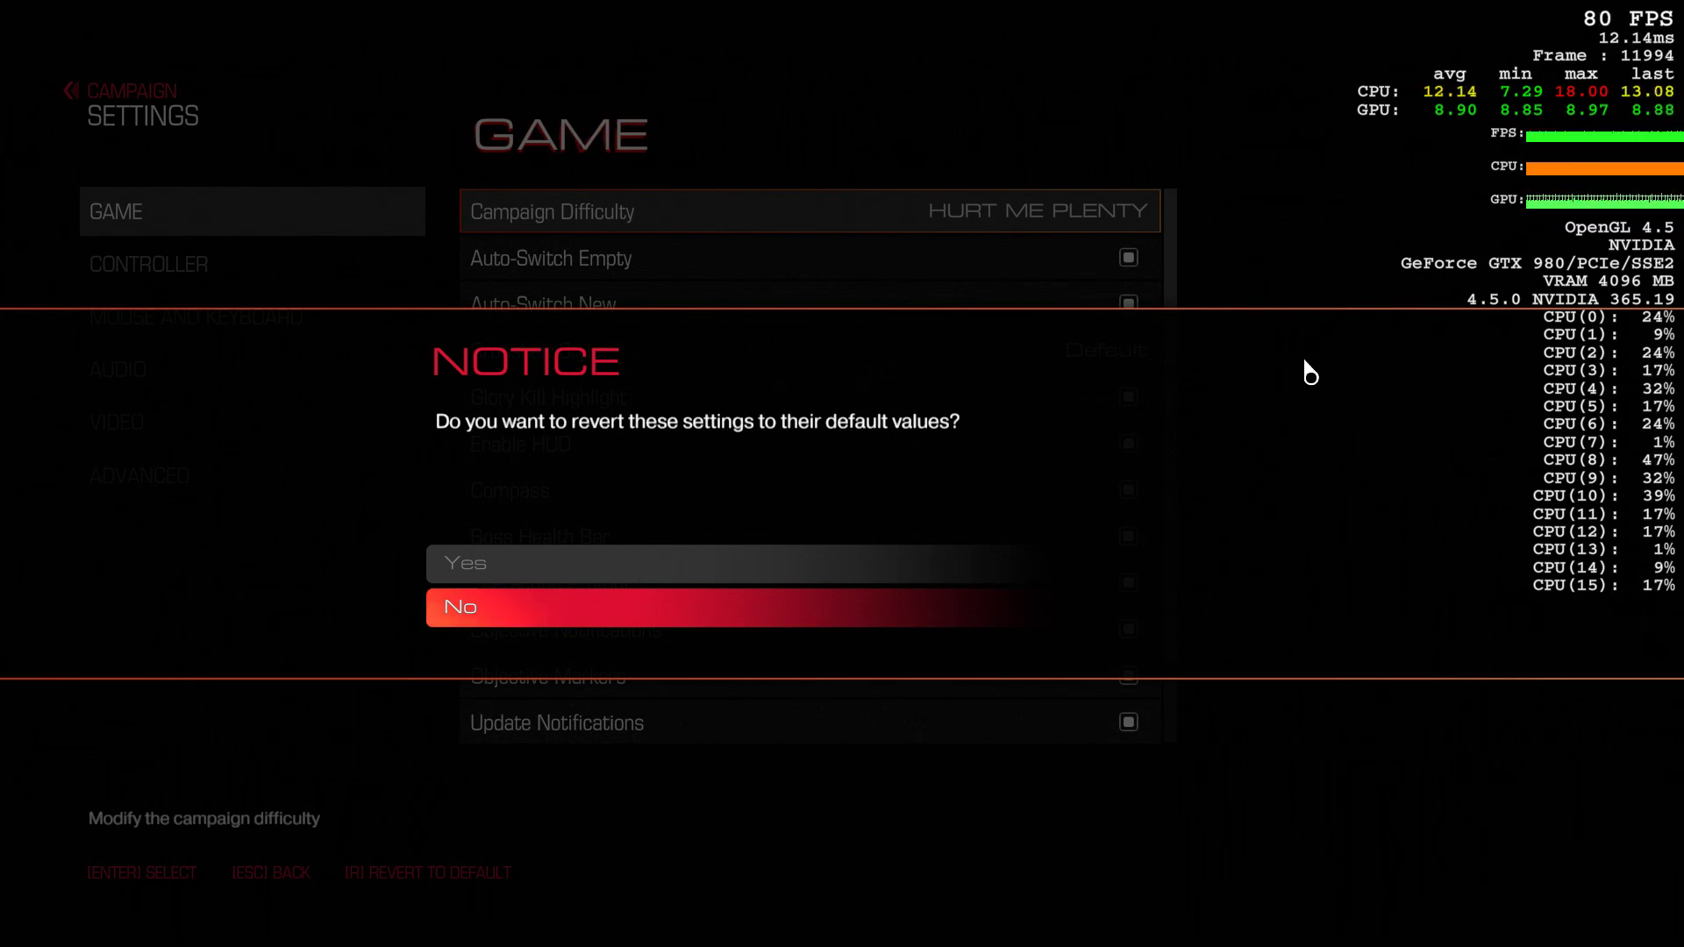
{"action": "key", "text": "Return"}
{"action": "key", "text": "Down"}
{"action": "key", "text": "Down"}
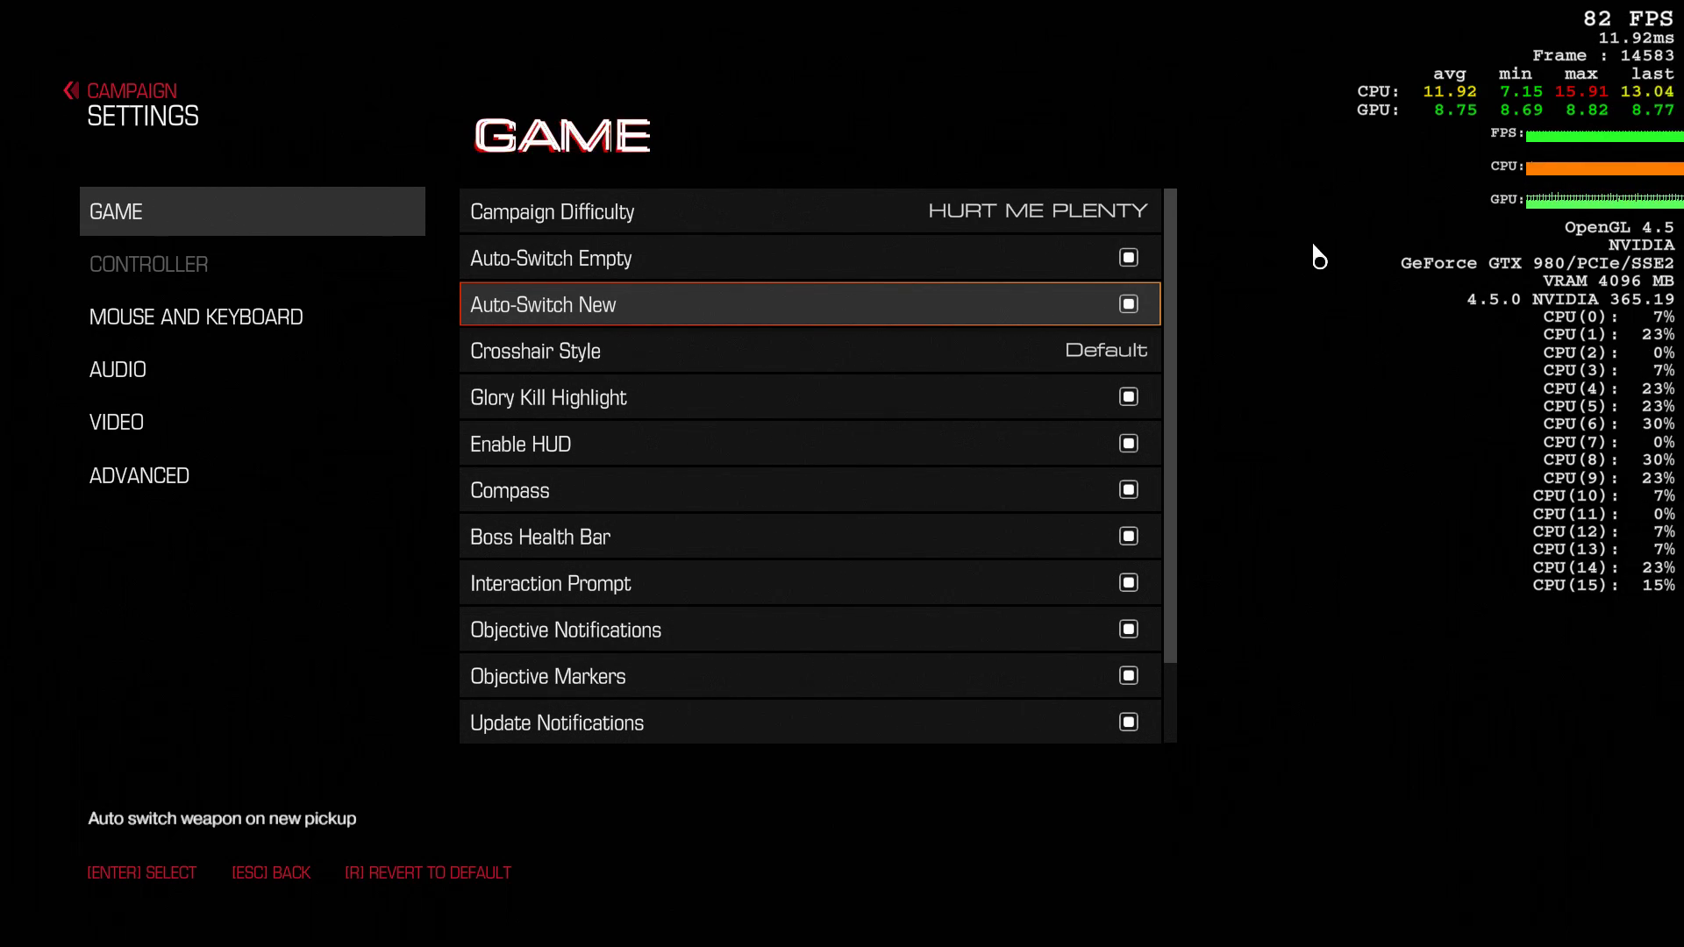
{"action": "key", "text": "Down"}
{"action": "key", "text": "Down"}
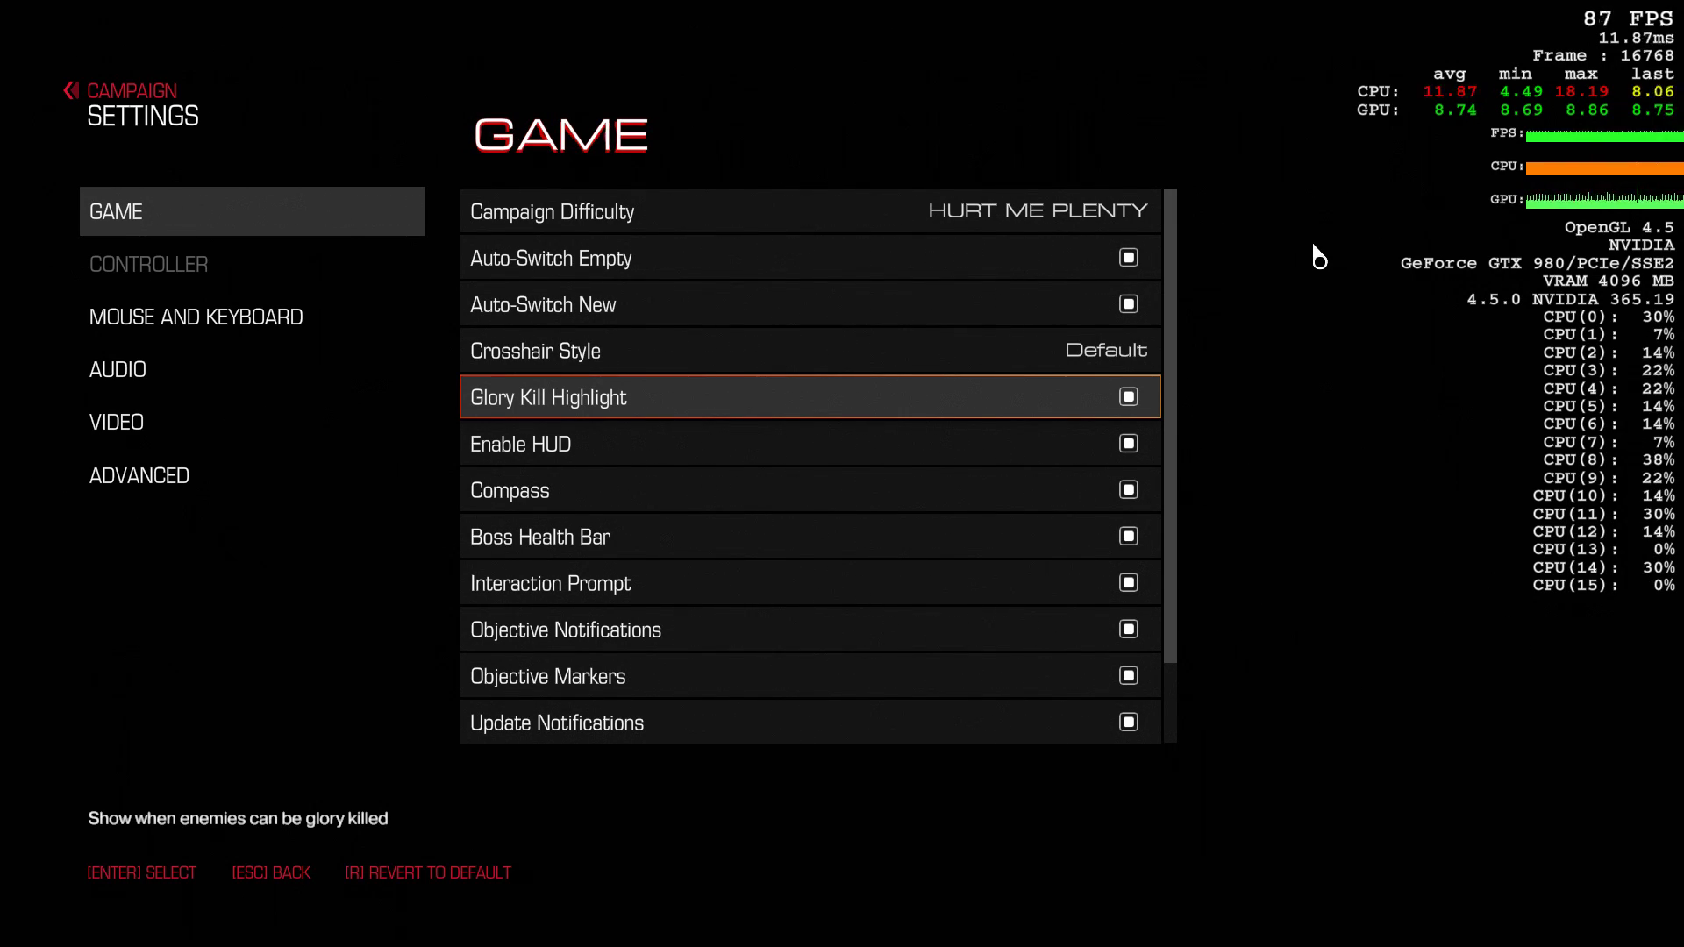
{"action": "key", "text": "Down"}
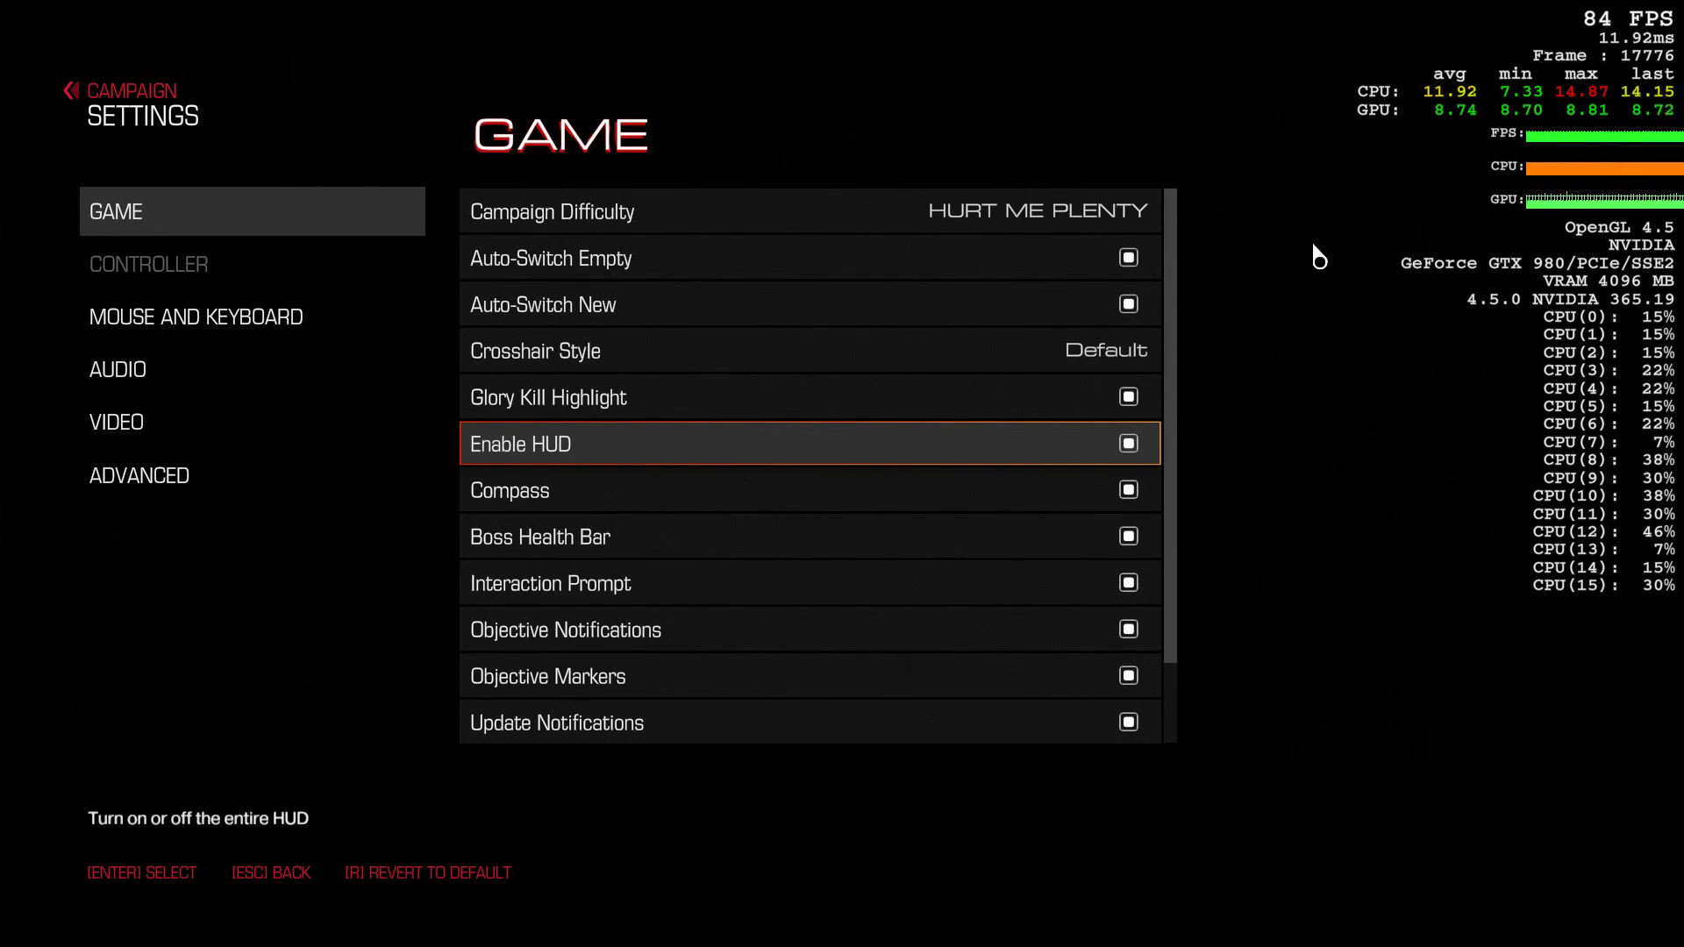
{"action": "key", "text": "Down"}
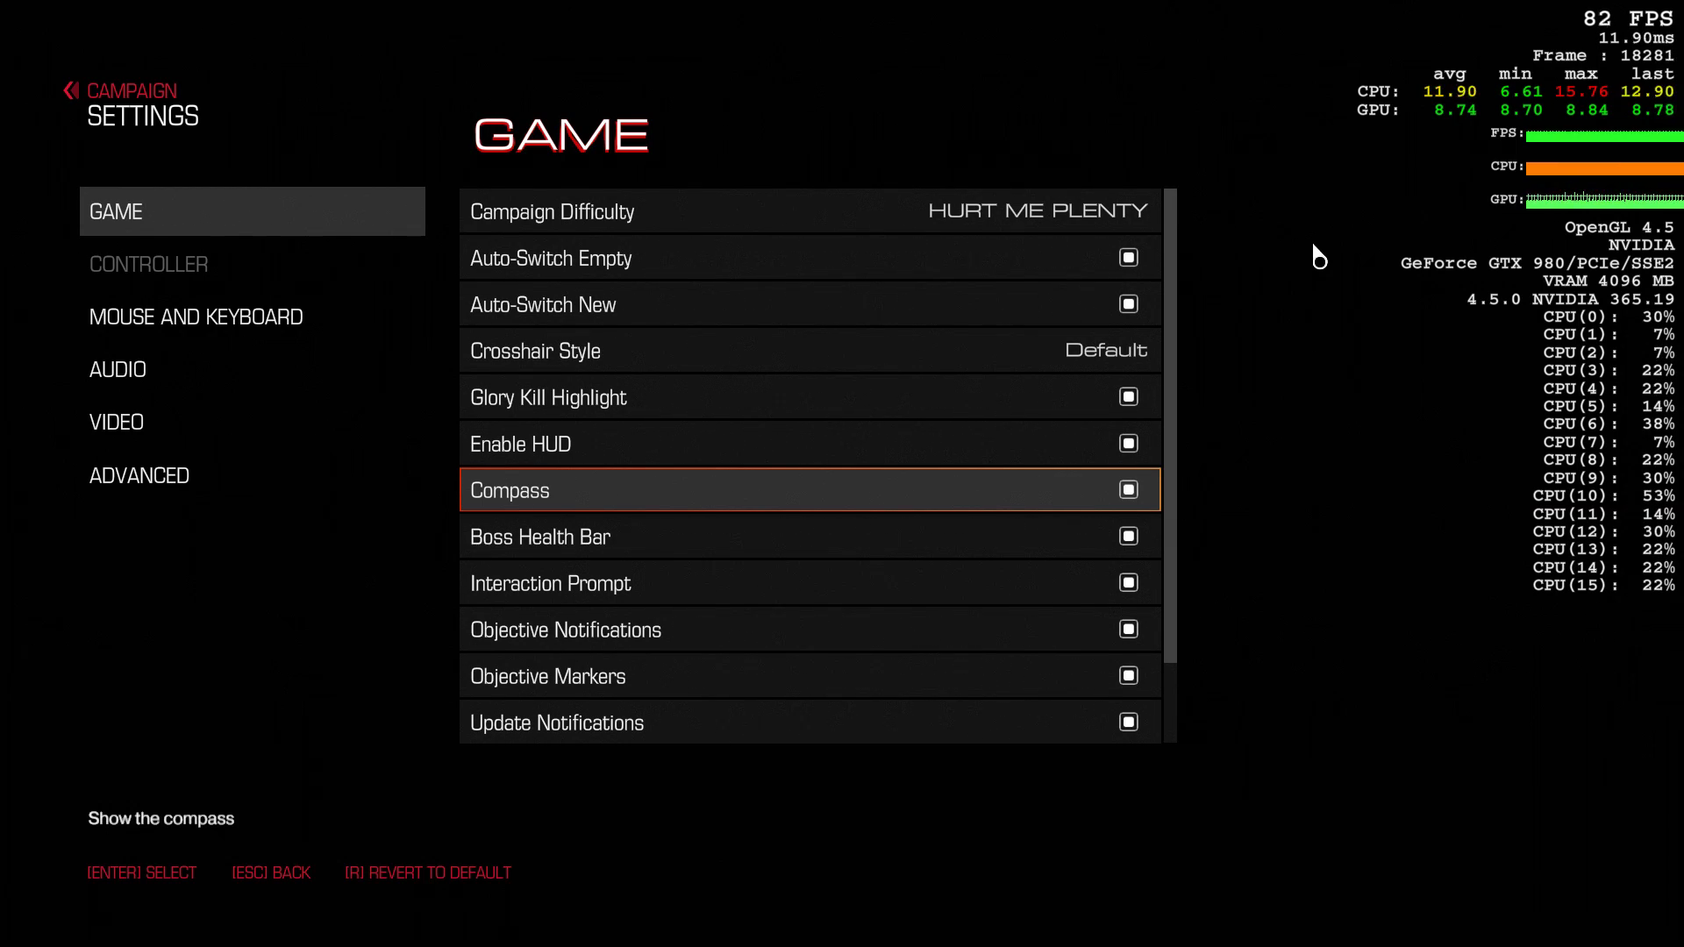
{"action": "key", "text": "Down"}
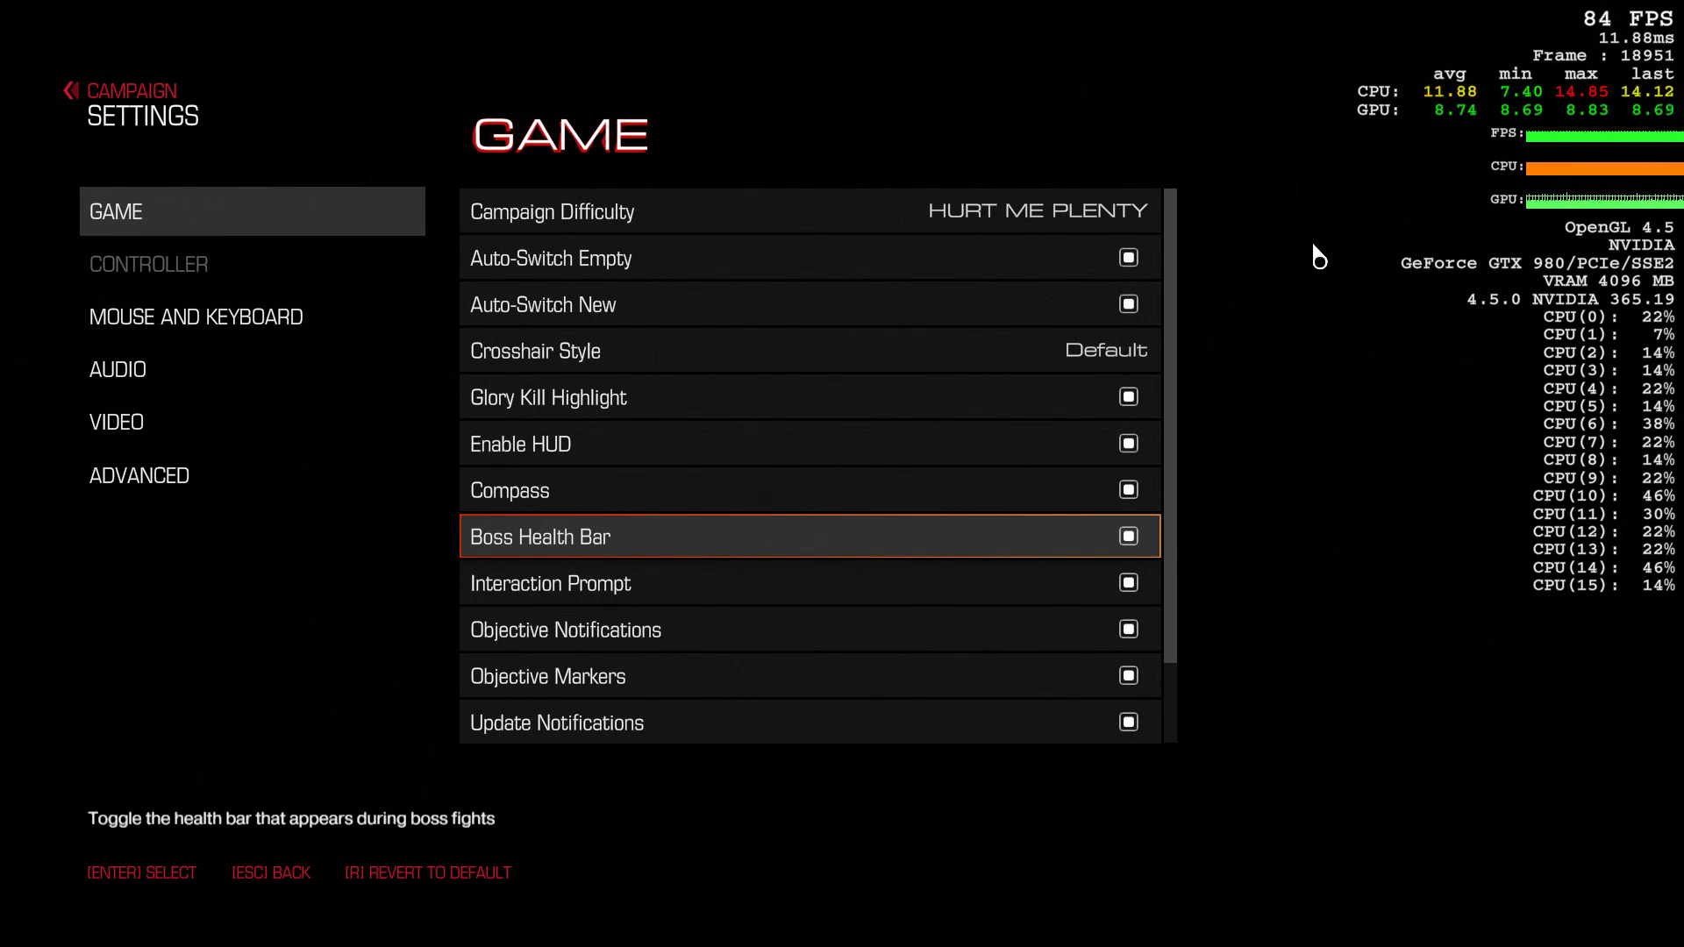
{"action": "key", "text": "Down"}
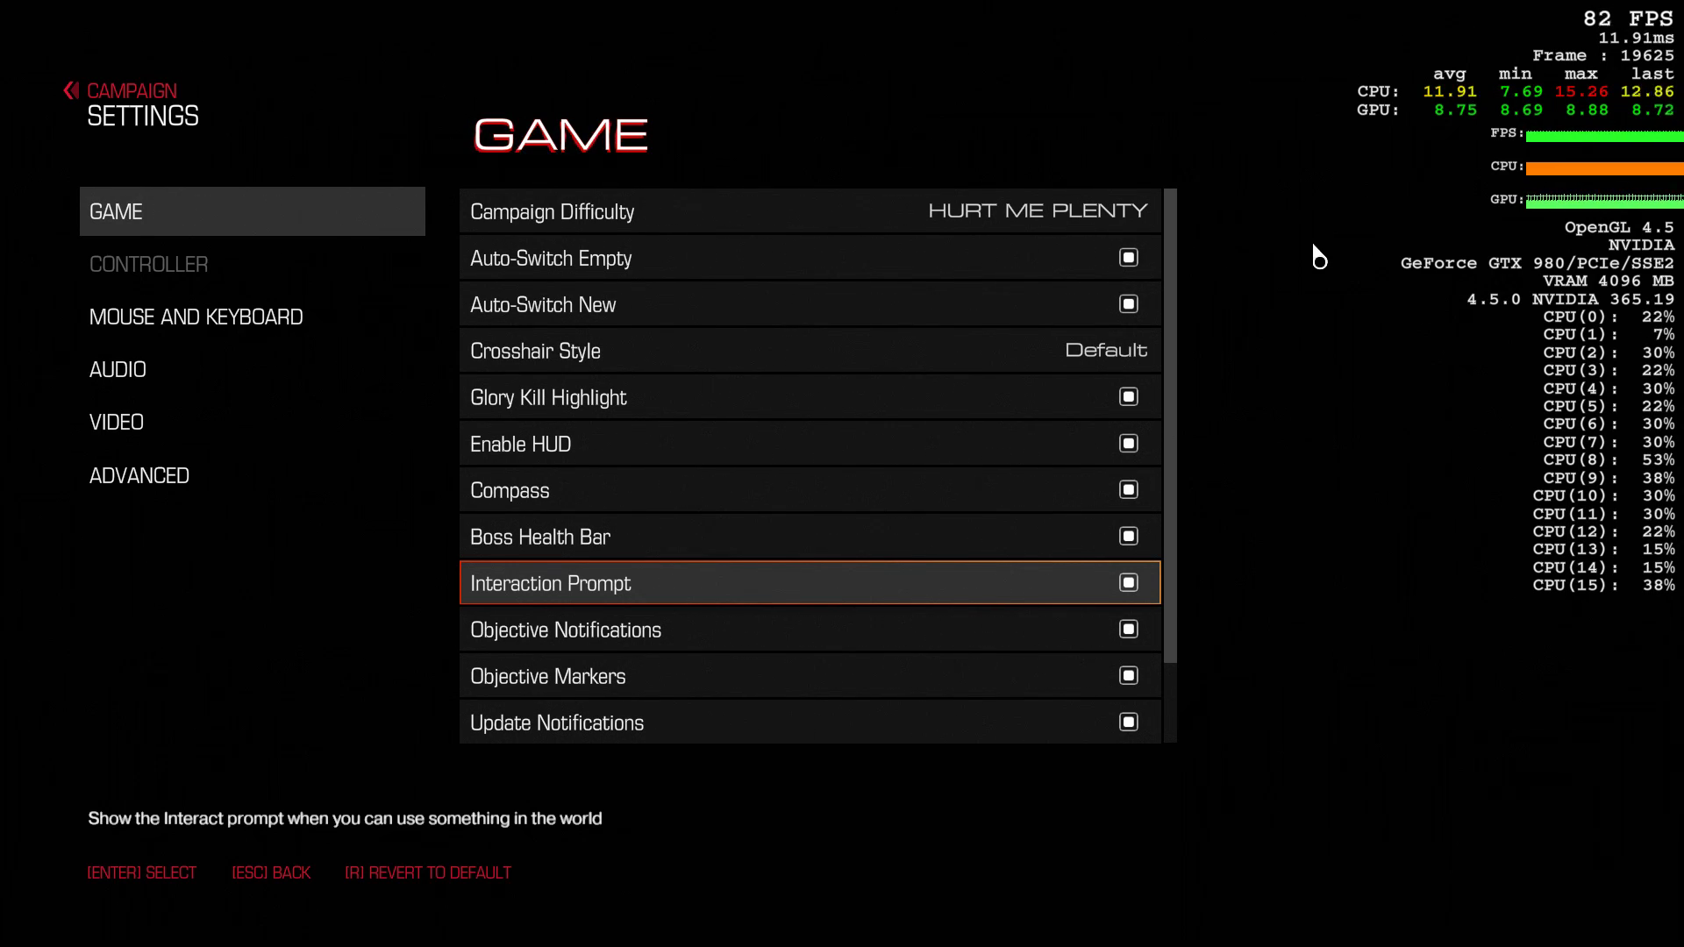
{"action": "key", "text": "Down"}
{"action": "key", "text": "Up"}
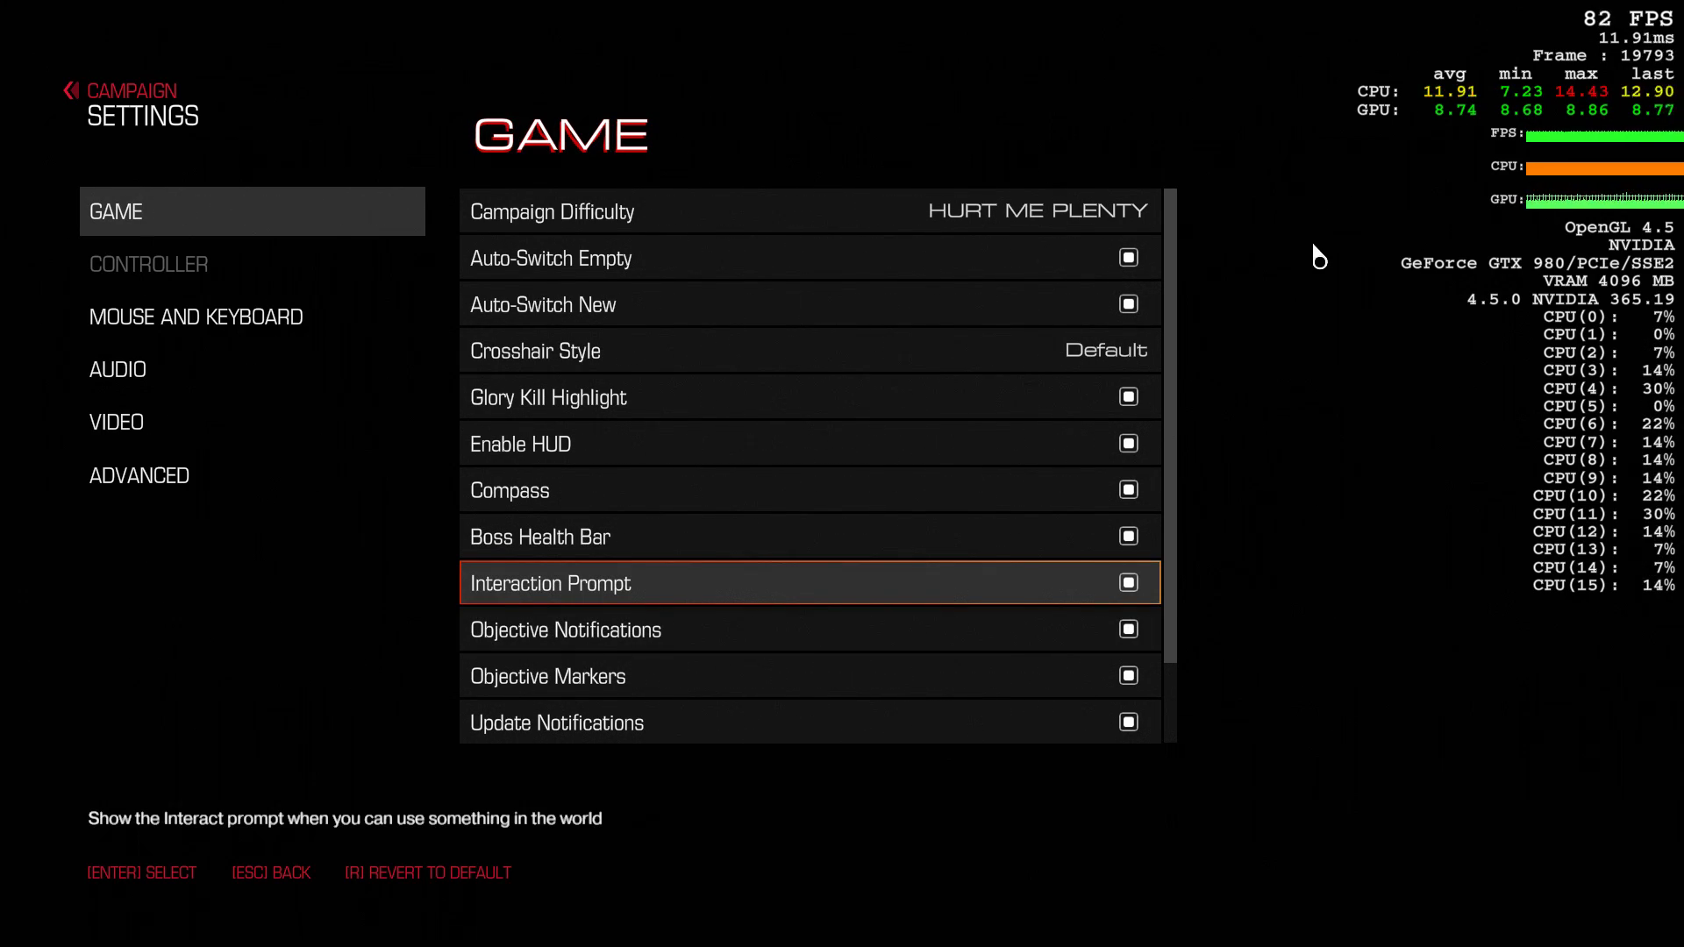
{"action": "key", "text": "Down"}
{"action": "key", "text": "Down"}
{"action": "key", "text": "Down"}
{"action": "key", "text": "Down"}
{"action": "key", "text": "Down"}
{"action": "key", "text": "Down"}
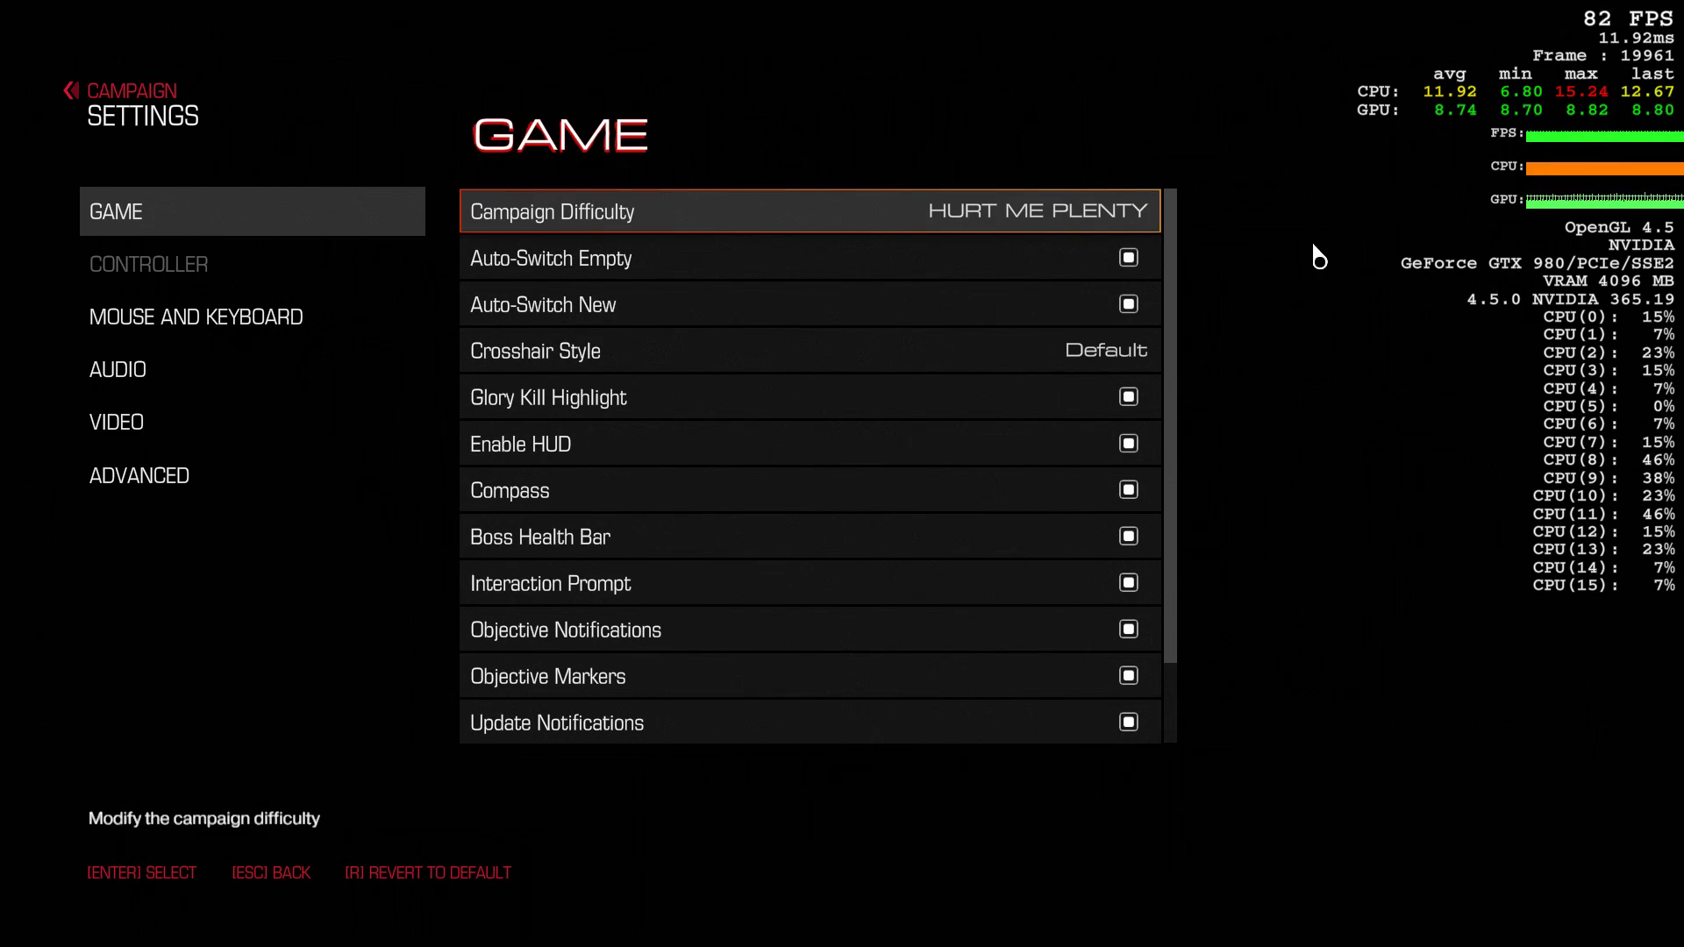
{"action": "key", "text": "Up"}
{"action": "key", "text": "Up"}
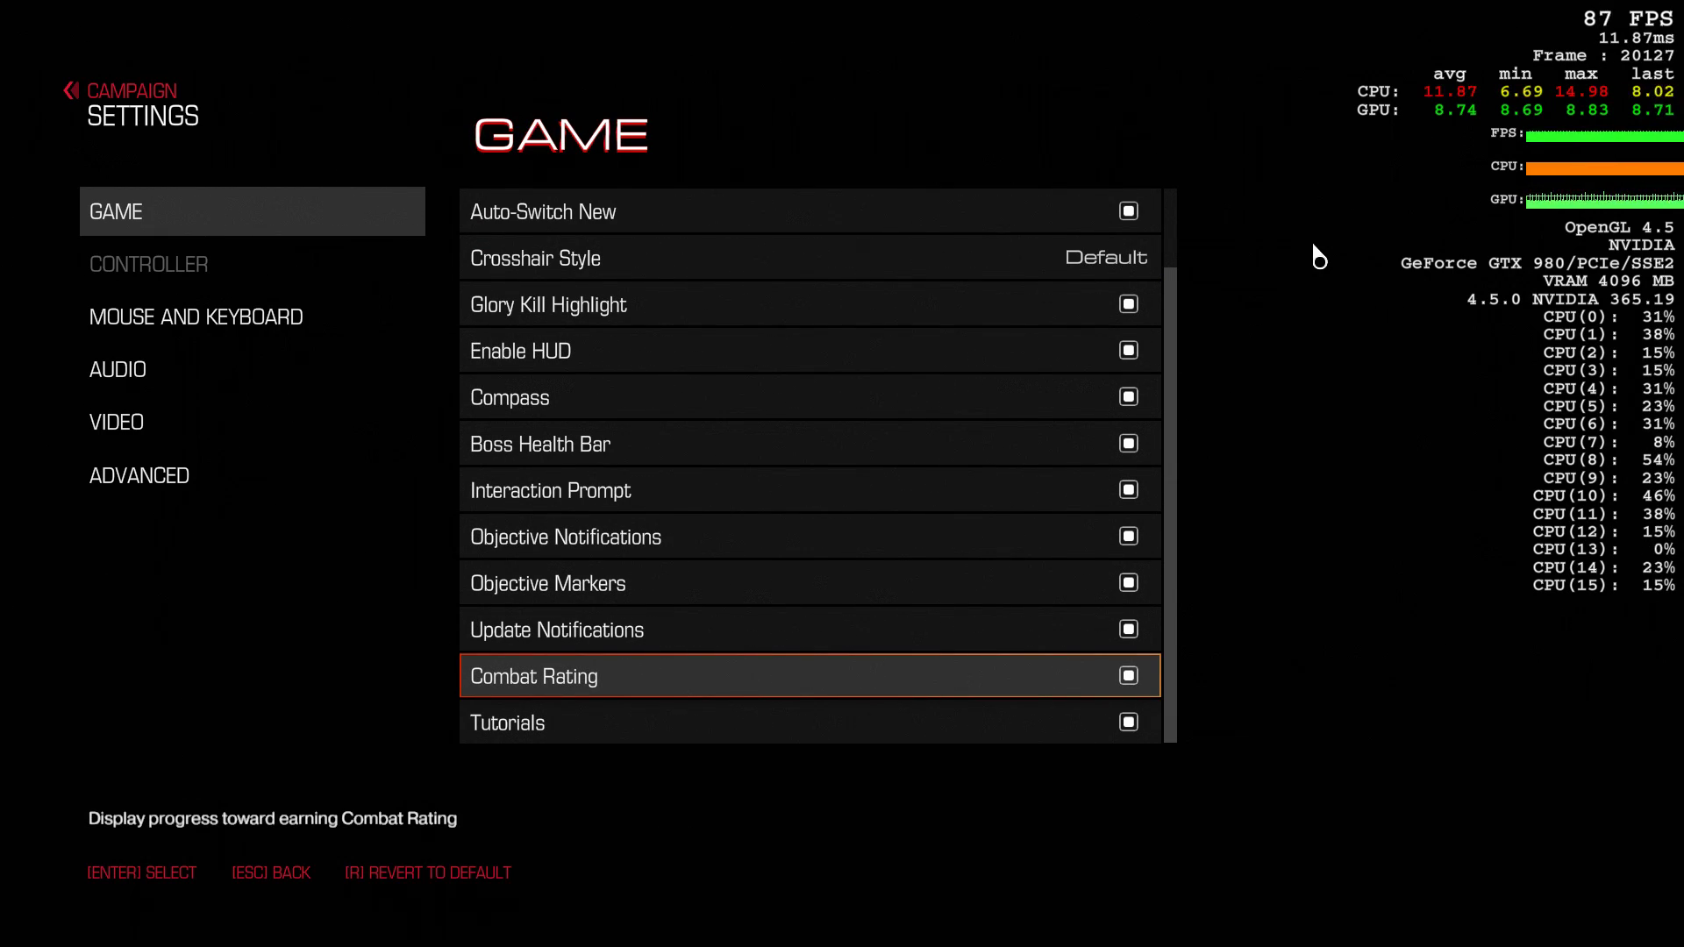
{"action": "key", "text": "Down"}
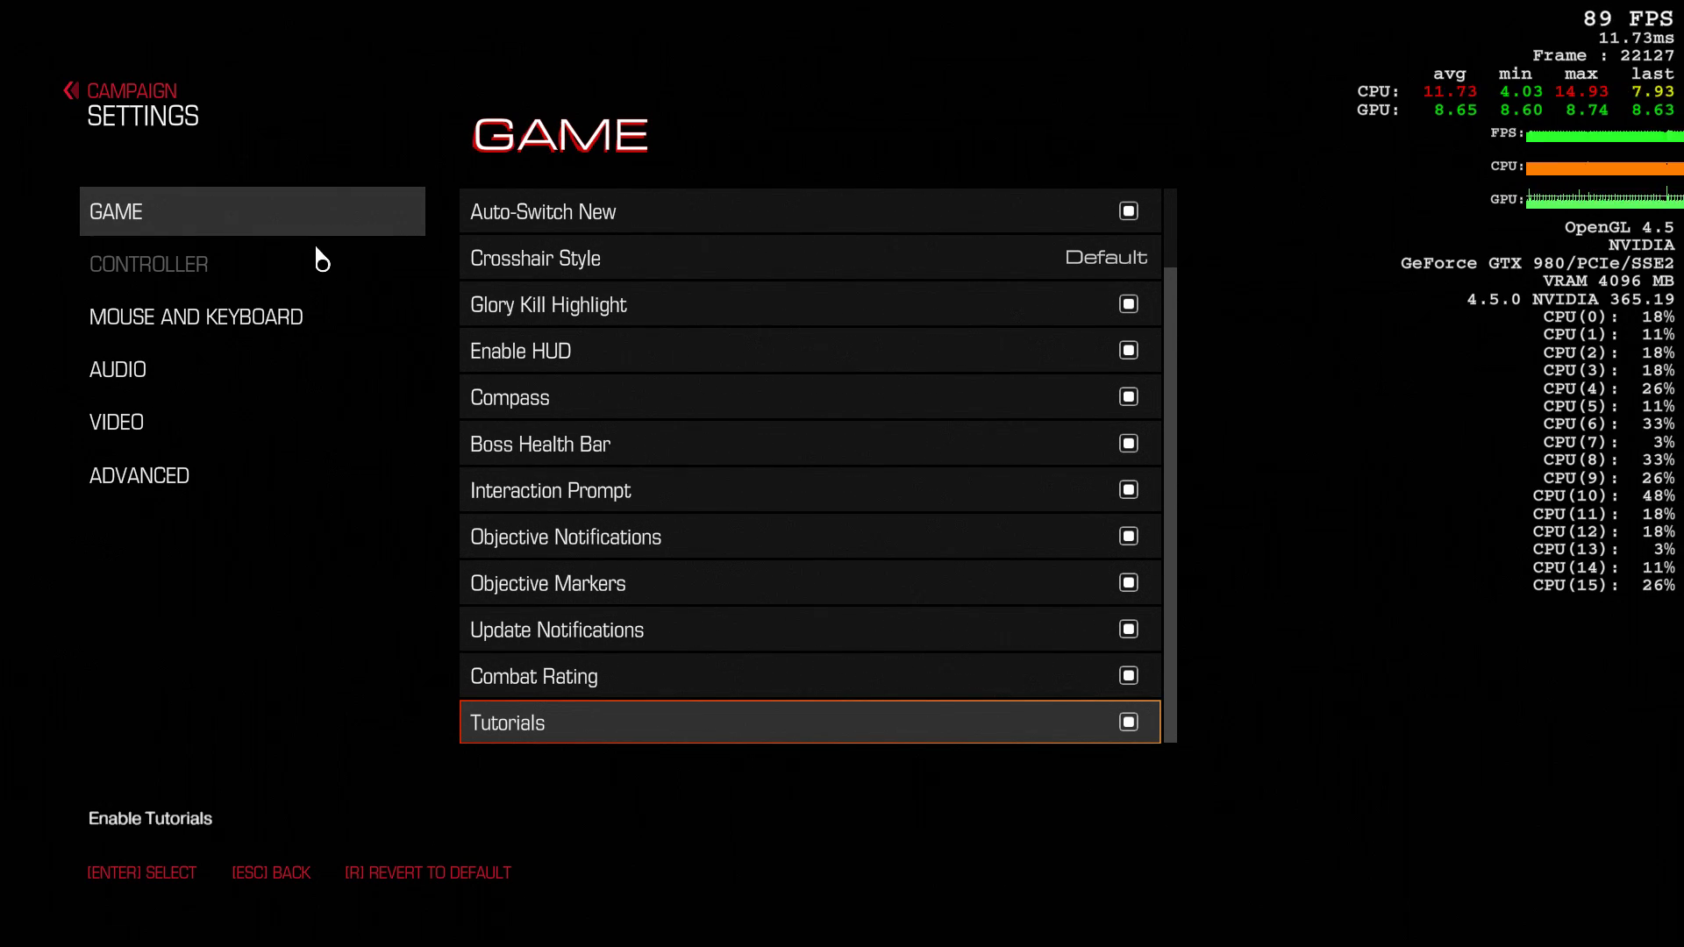
- Review the mouse and keyboard settings with their key bindings, and the audio volume settings
{"action": "left_click", "coordinate": [277, 321]}
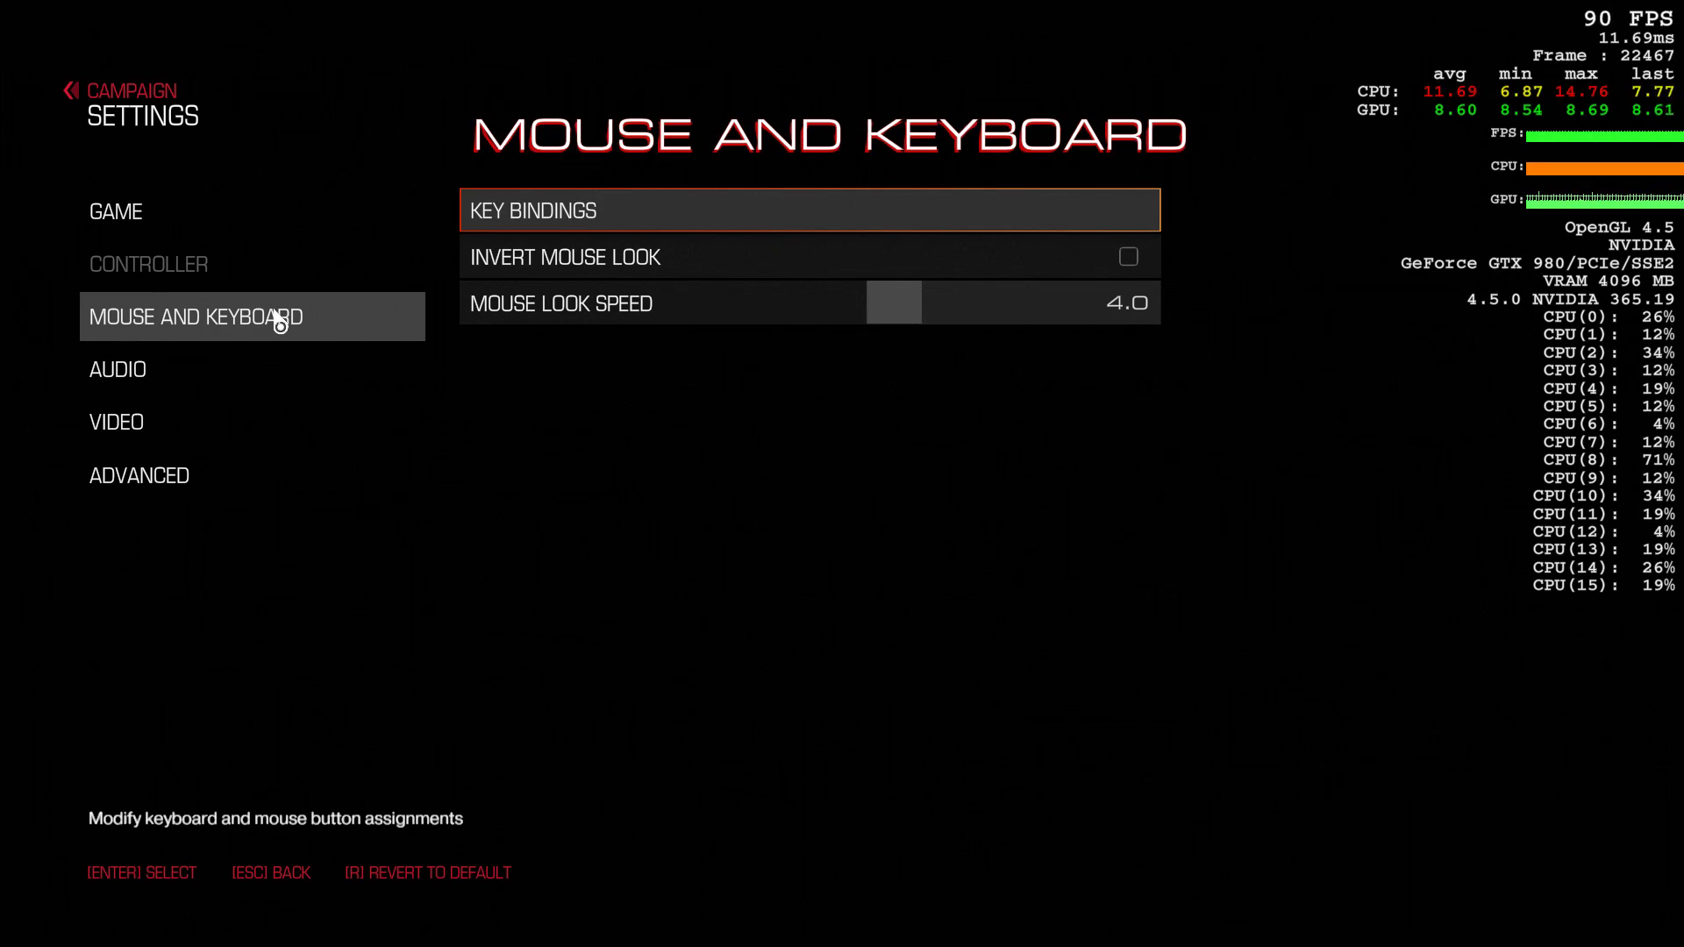
{"action": "left_click", "coordinate": [749, 224]}
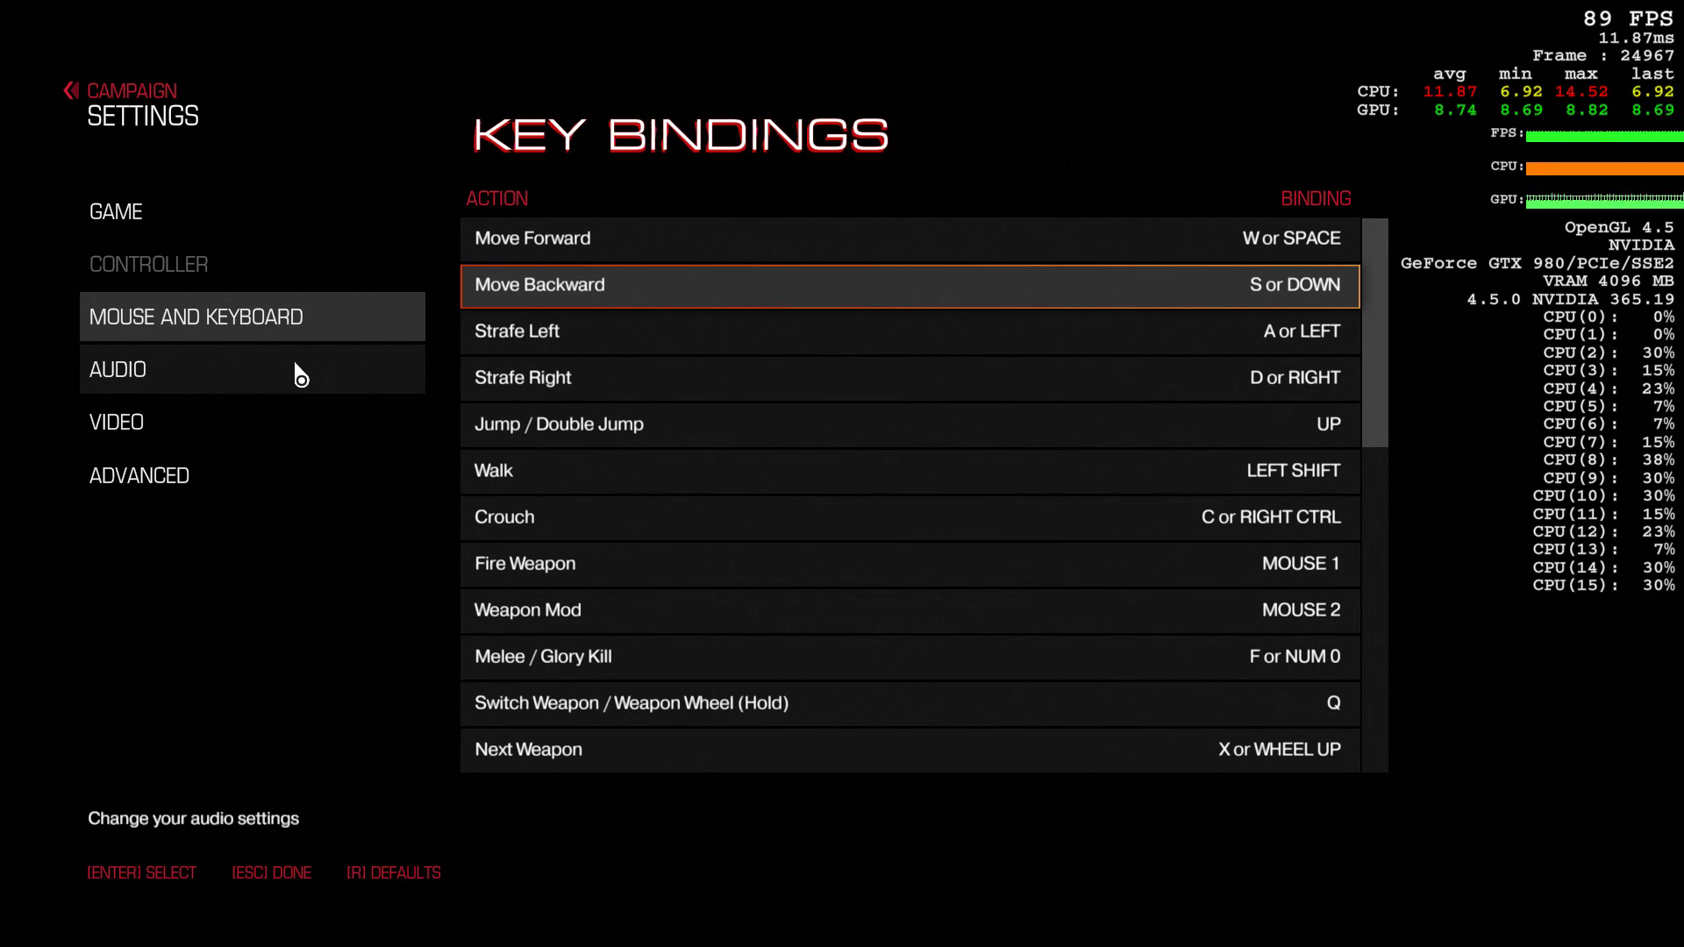
{"action": "left_click", "coordinate": [301, 377]}
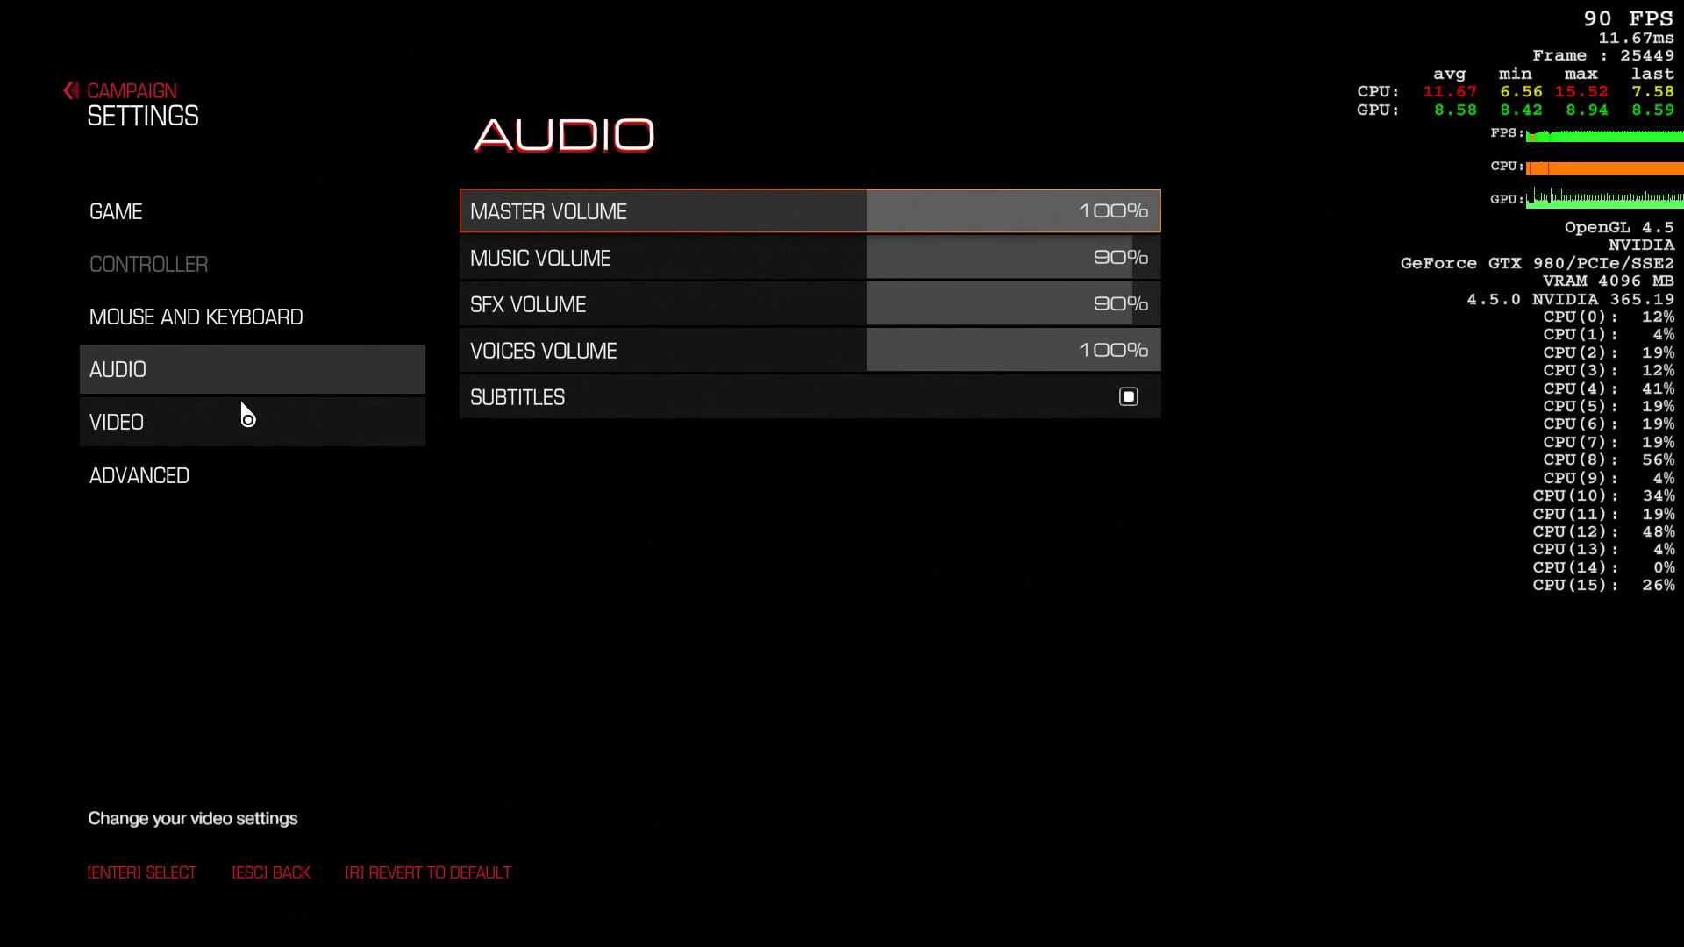
- Examine the Video settings, including vertical sync, anti-aliasing options, gamma, motion blur and chromatic aberration
{"action": "left_click", "coordinate": [247, 417]}
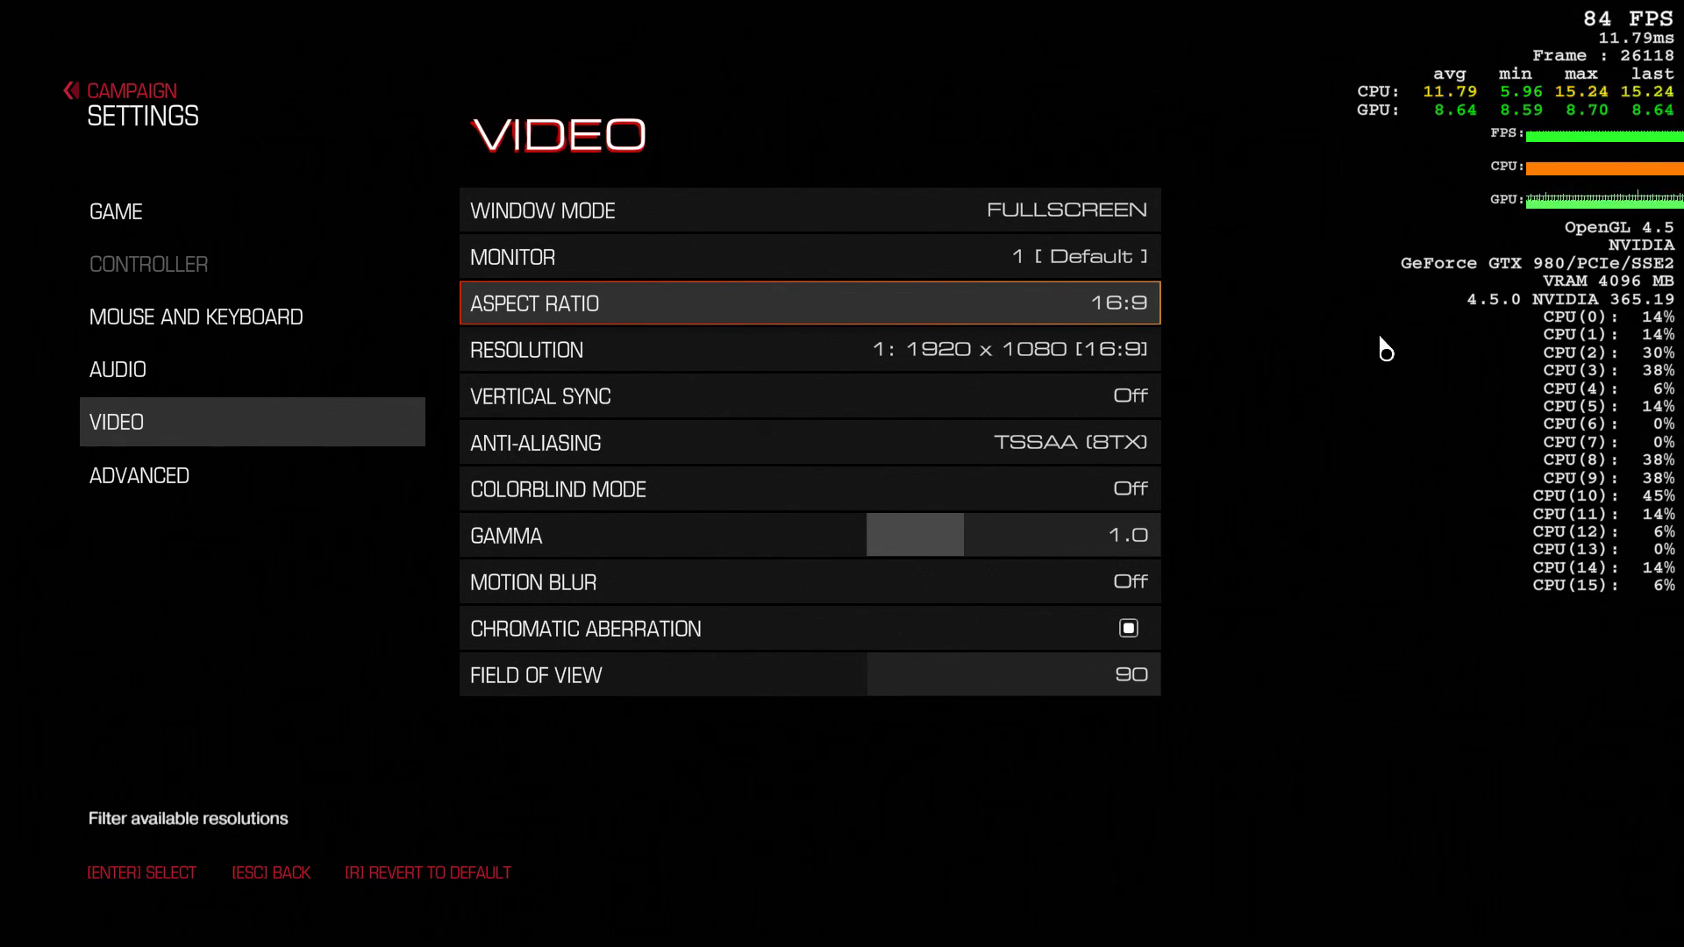
{"action": "key", "text": "Down"}
{"action": "key", "text": "Down"}
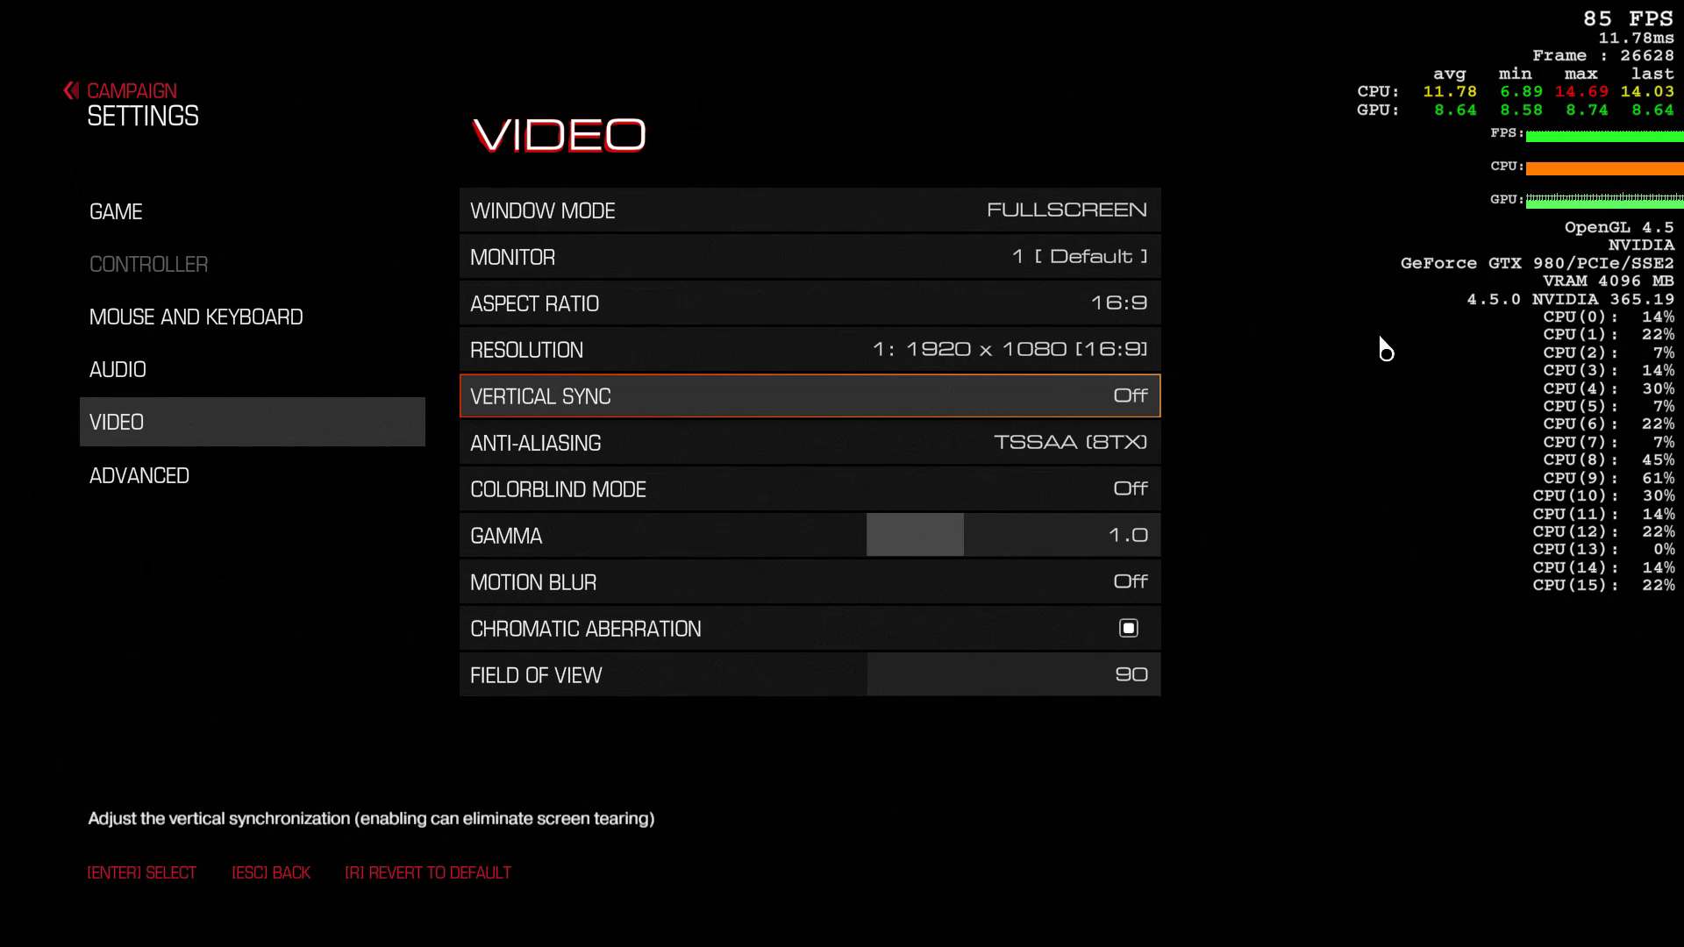
{"action": "key", "text": "Down"}
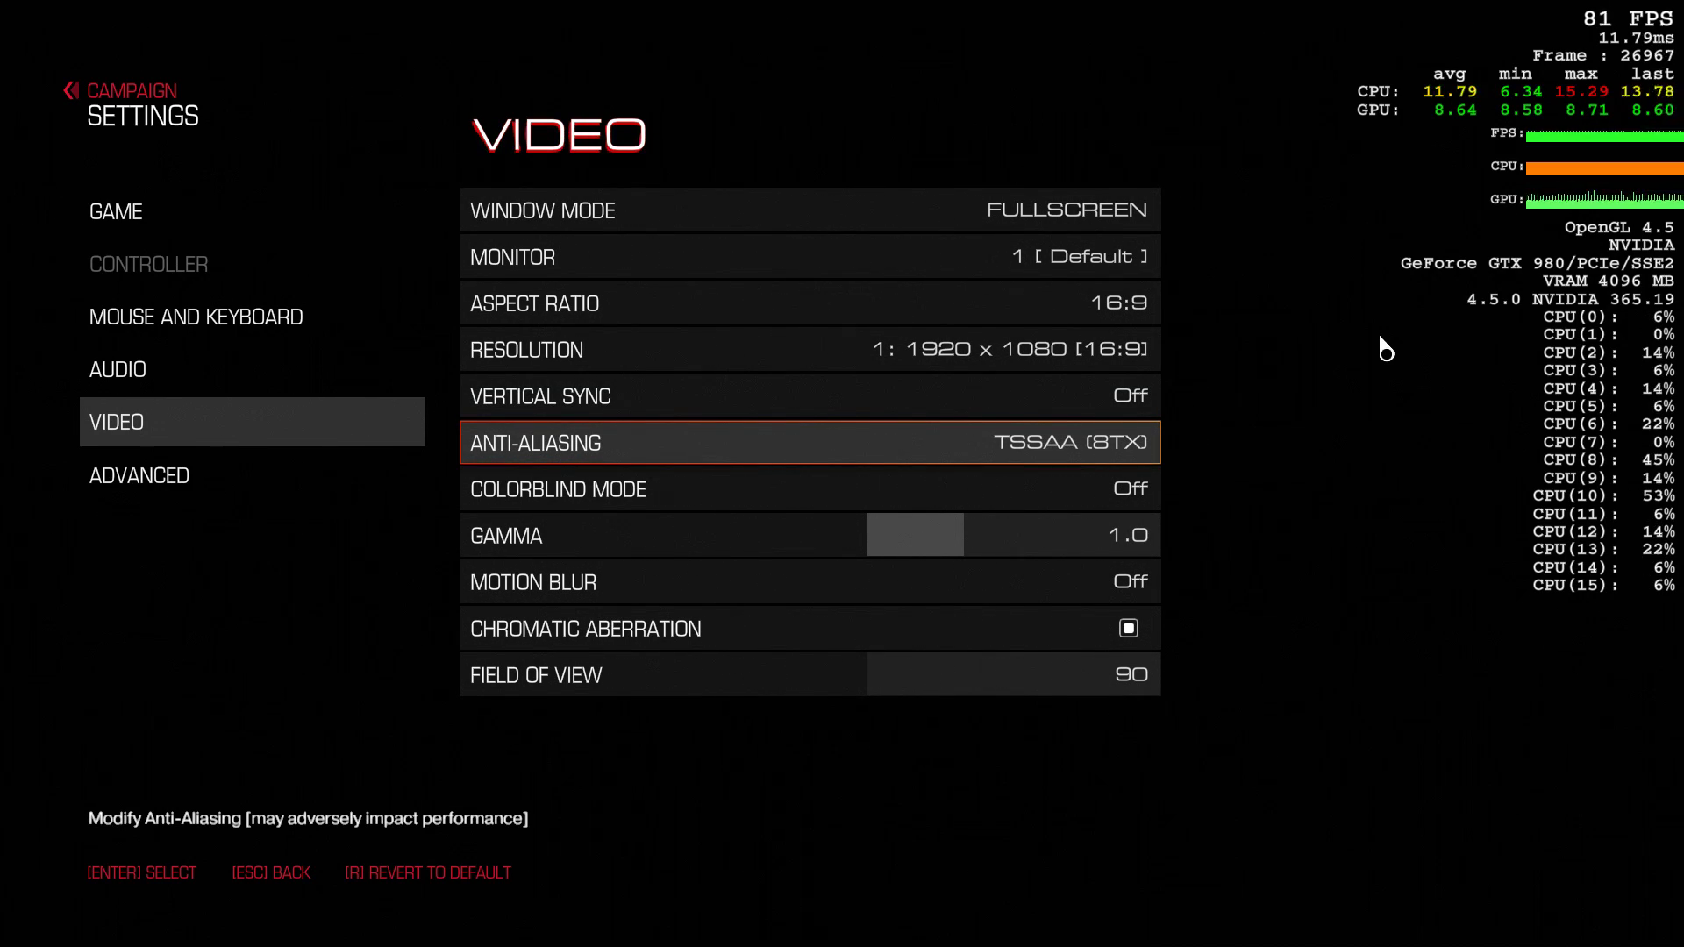
{"action": "key", "text": "Return"}
{"action": "key", "text": "Return"}
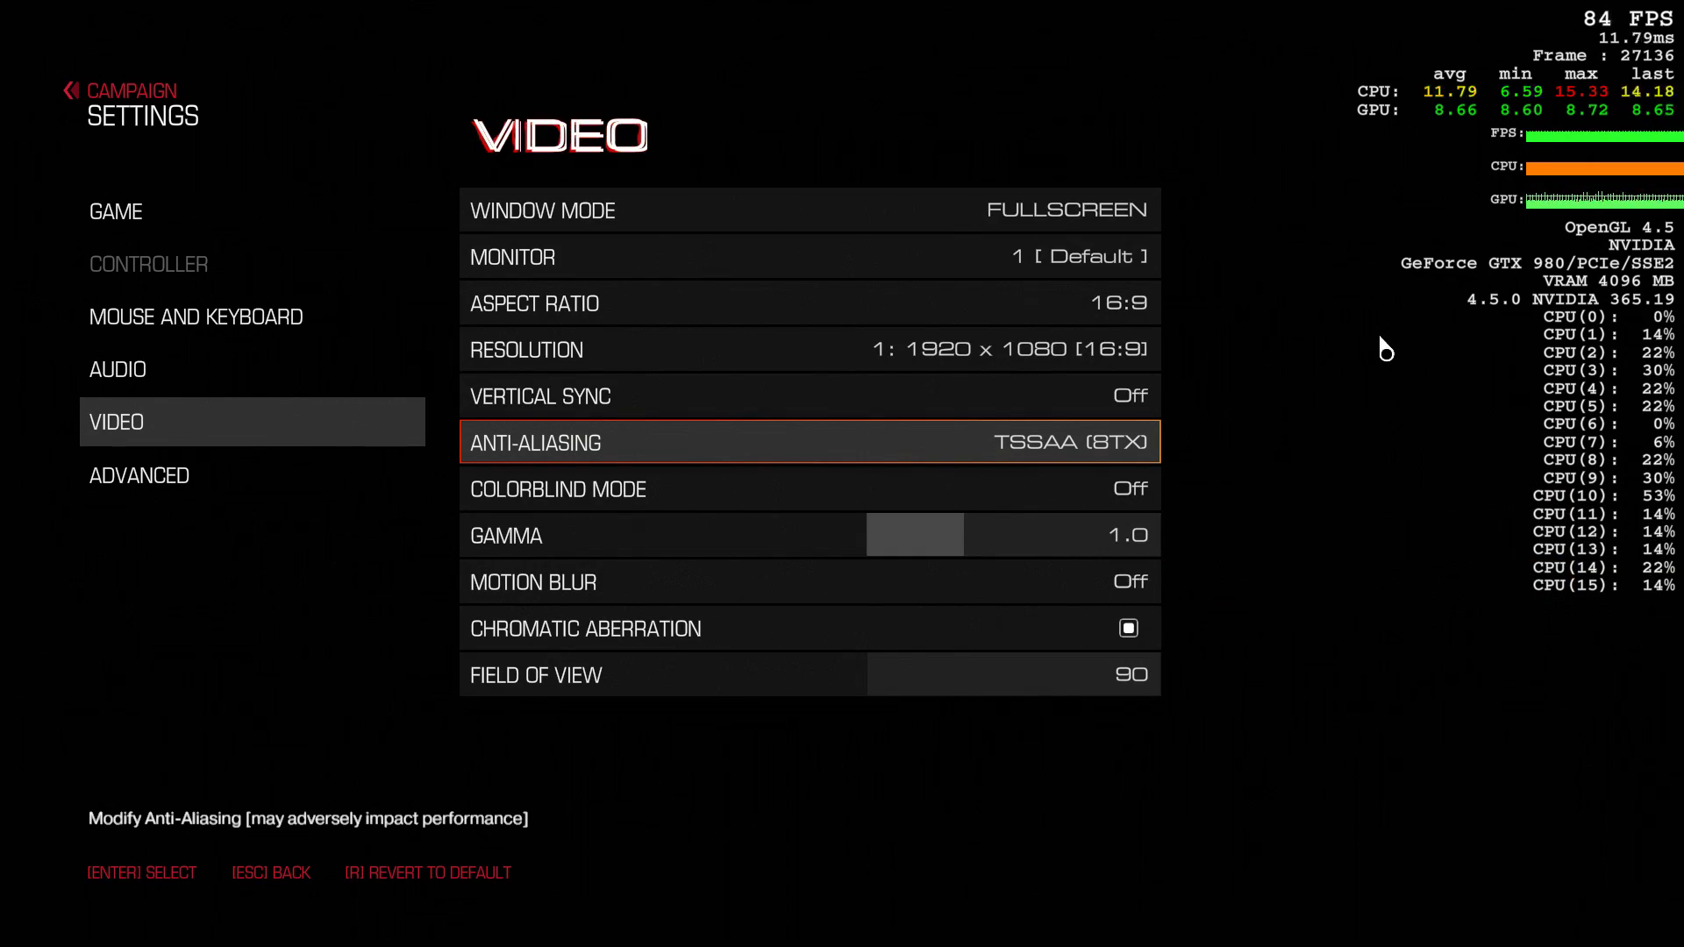
{"action": "key", "text": "Down"}
{"action": "key", "text": "Down"}
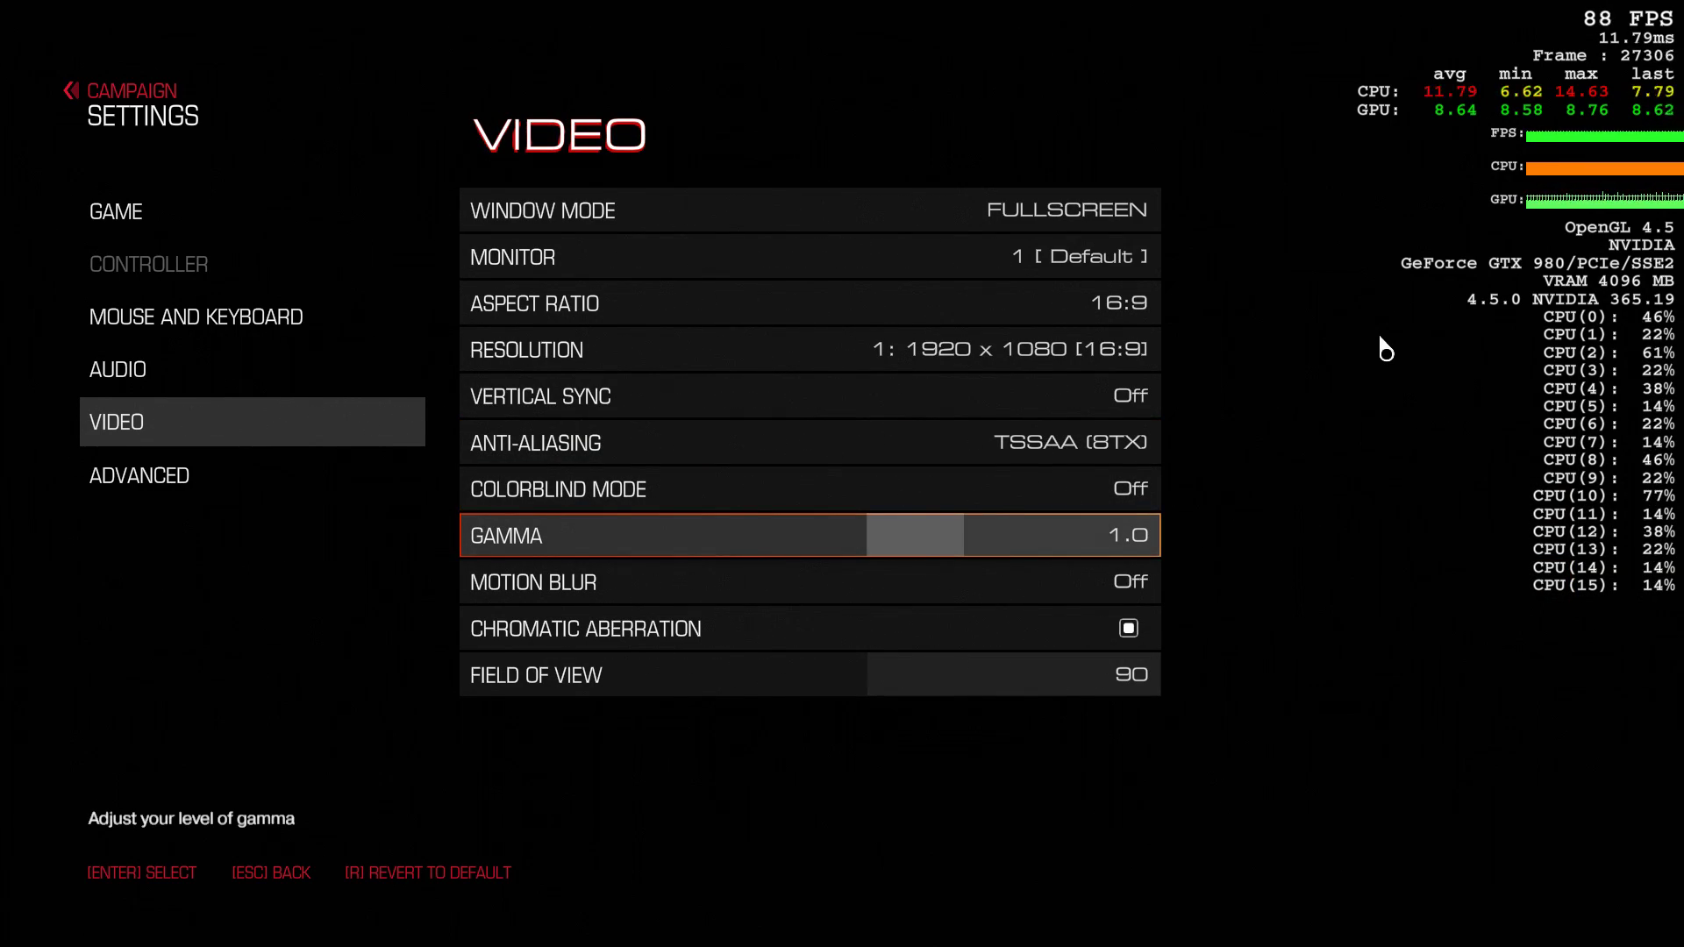
{"action": "key", "text": "Down"}
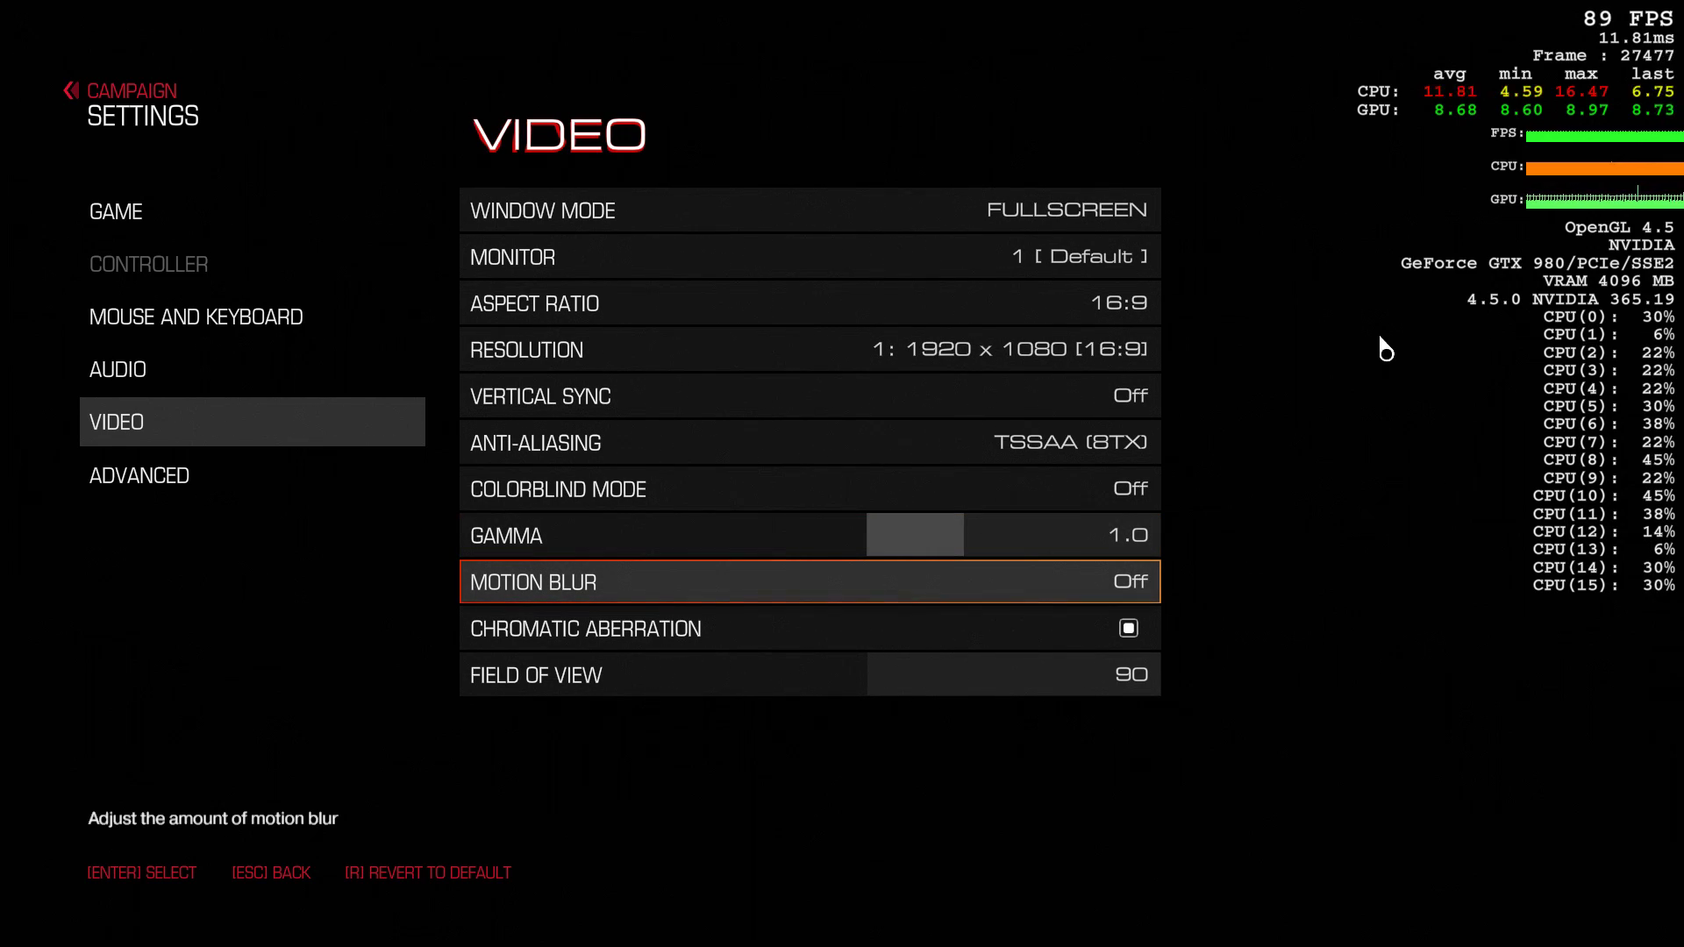
{"action": "key", "text": "Down"}
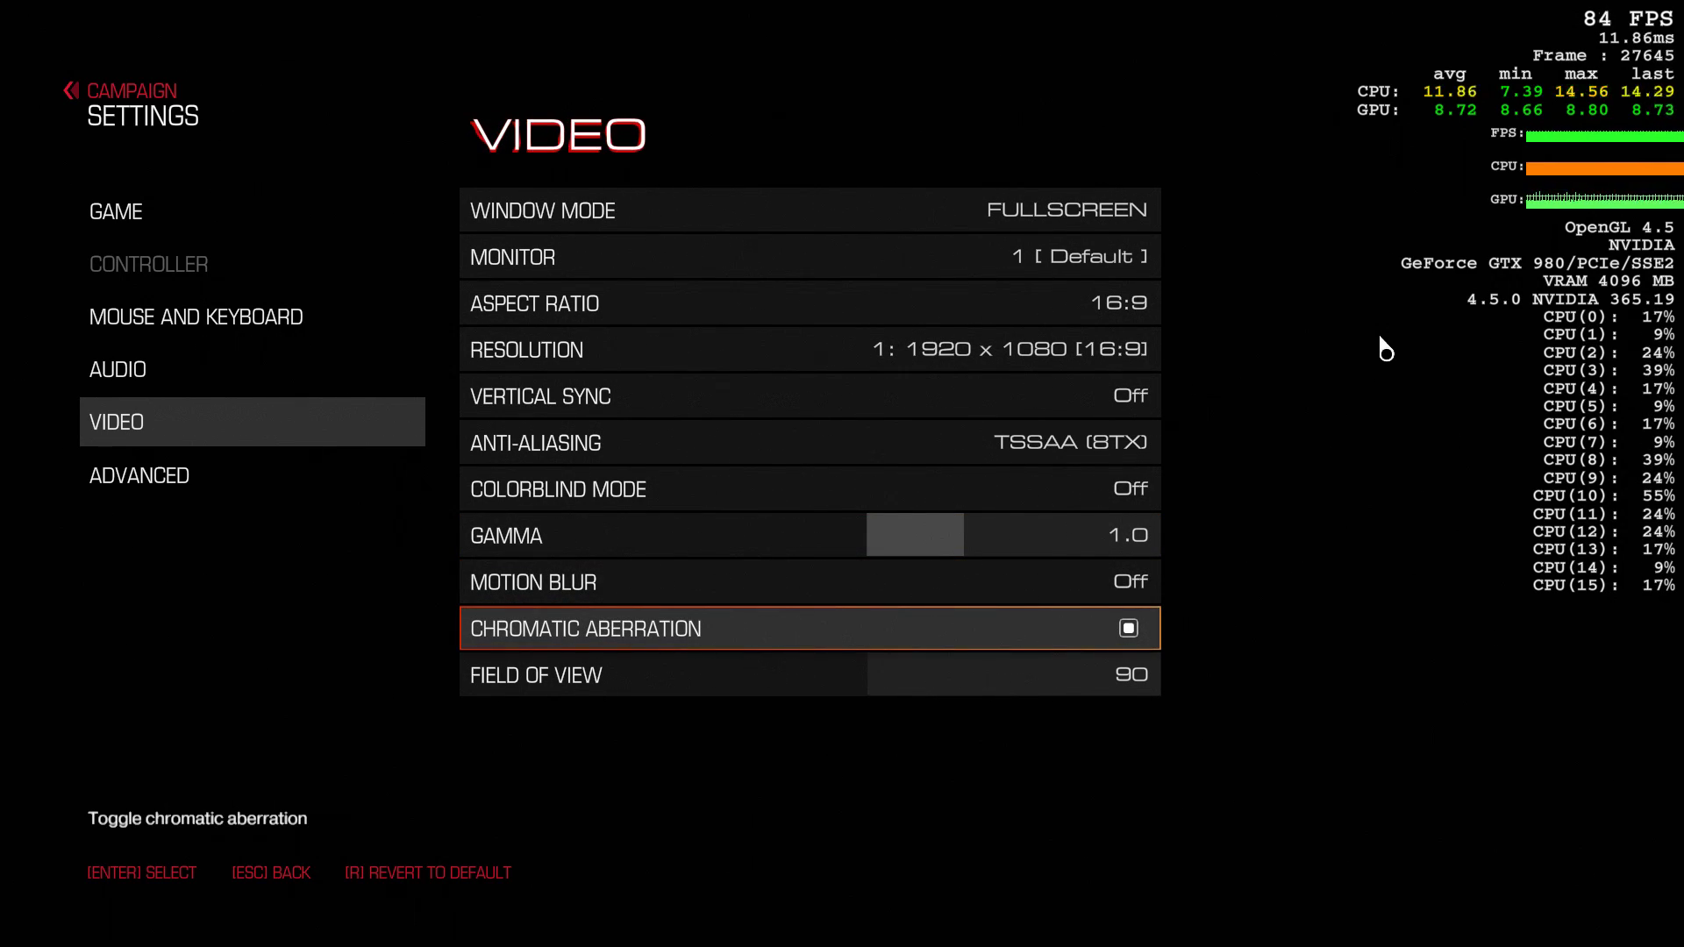
{"action": "key", "text": "Down"}
{"action": "key", "text": "Down"}
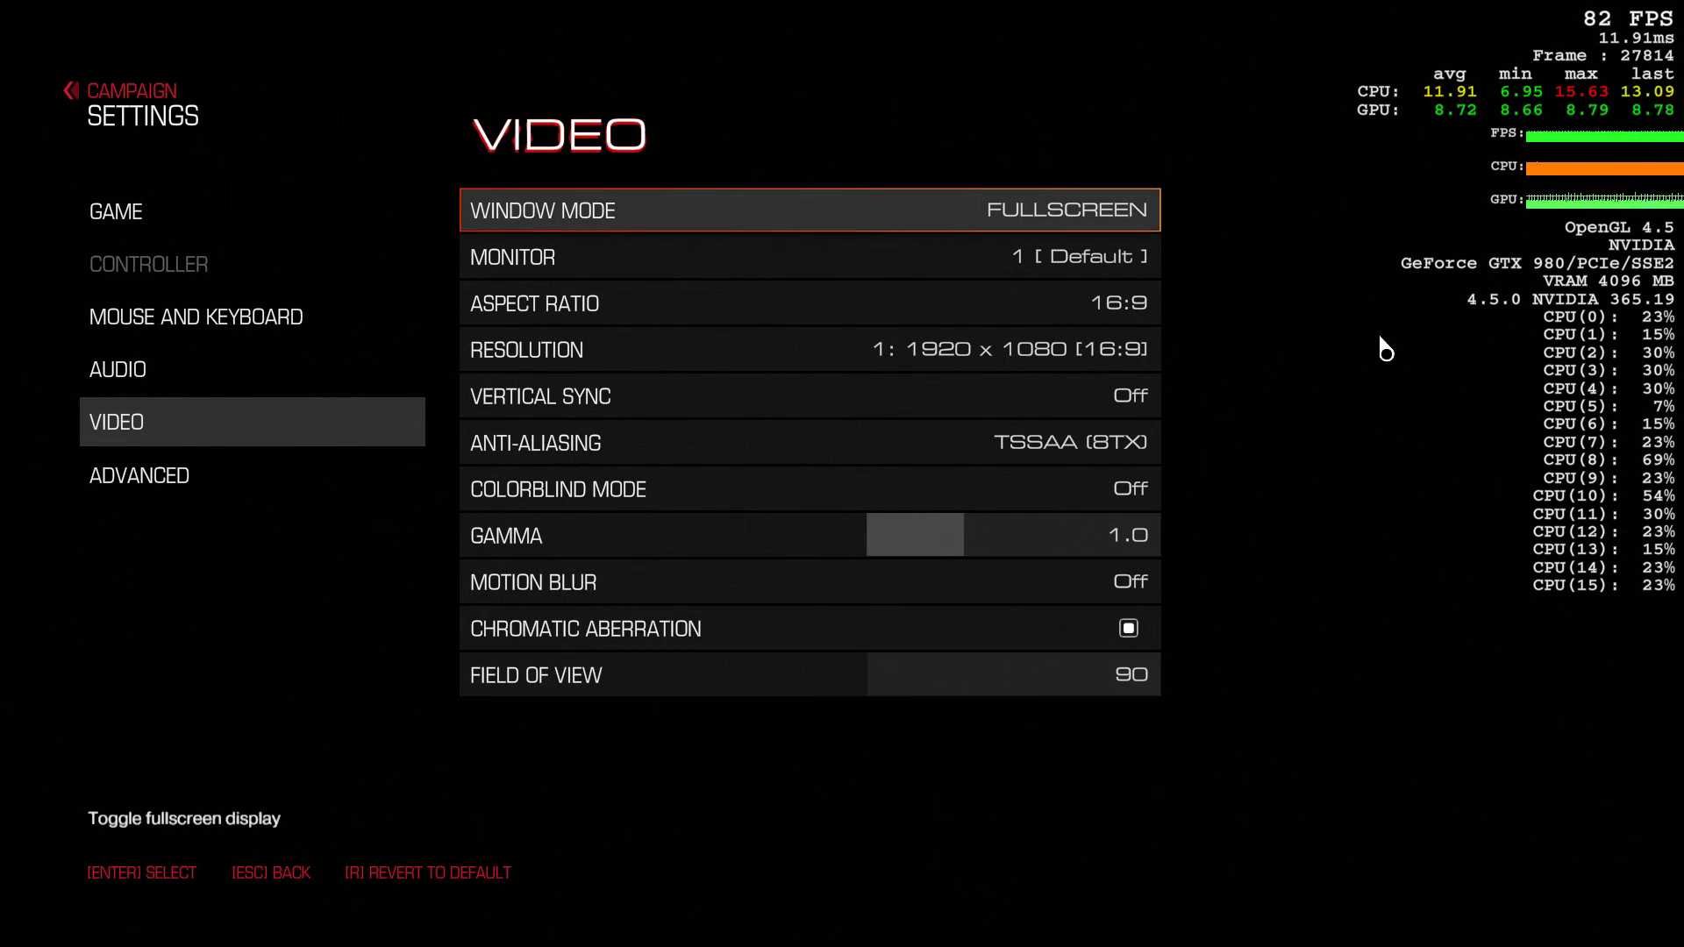
- Set the field of view to 100 and keep the changed display settings
{"action": "key", "text": "Up"}
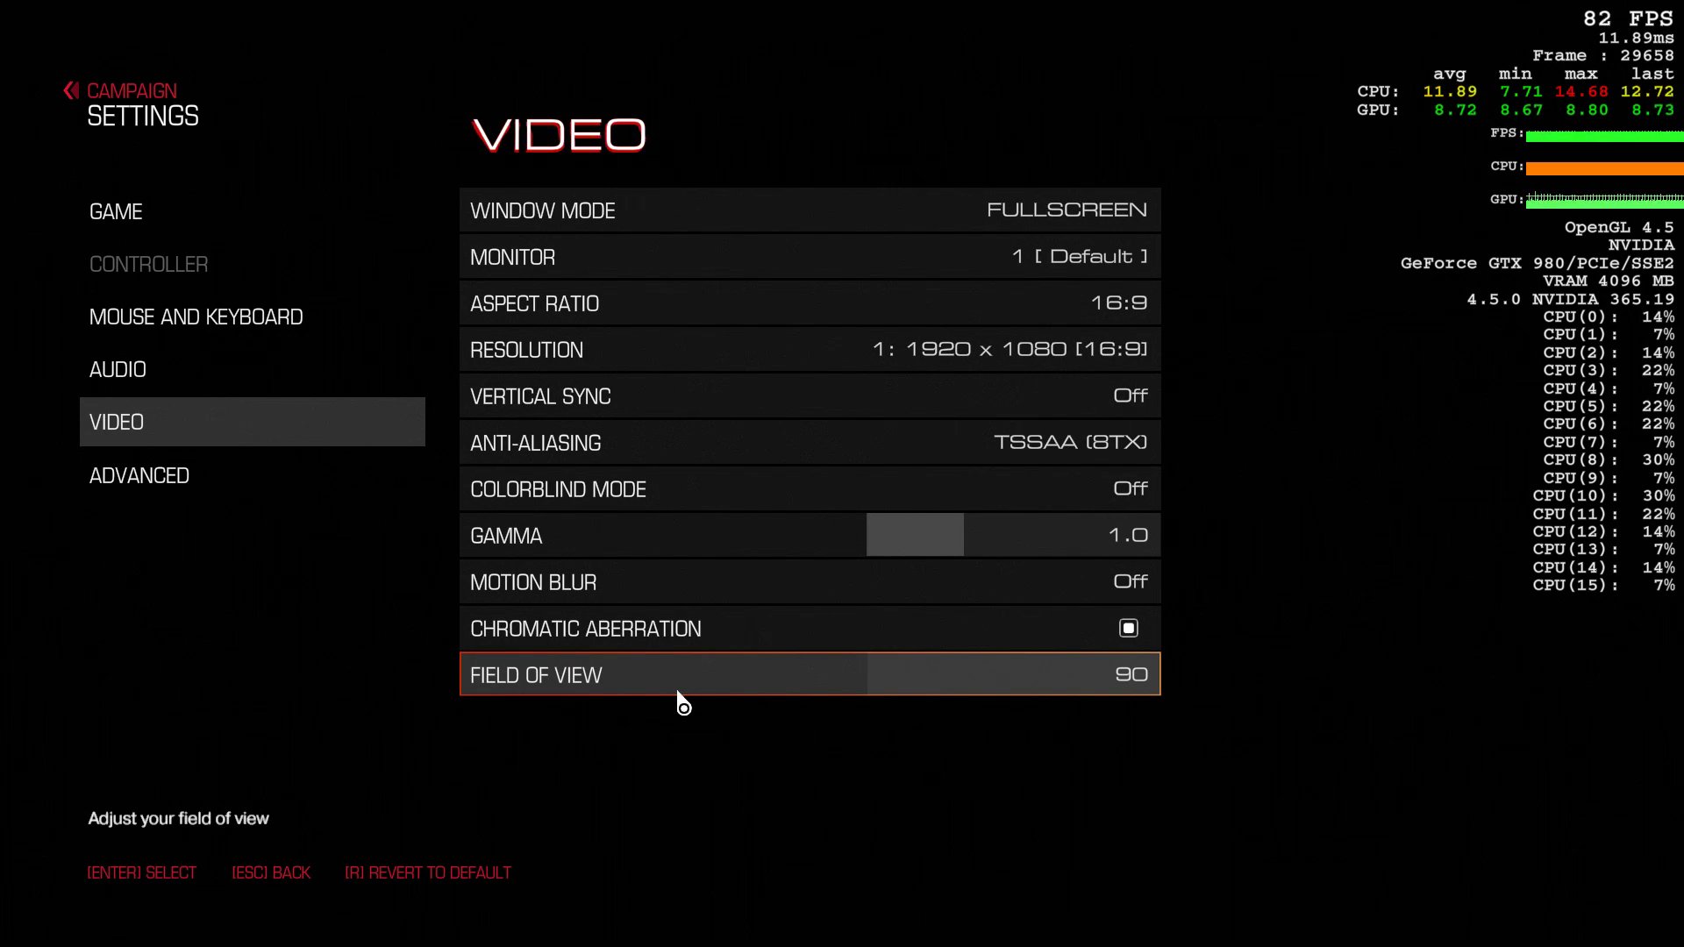
{"action": "key", "text": "Return"}
{"action": "key", "text": "Right"}
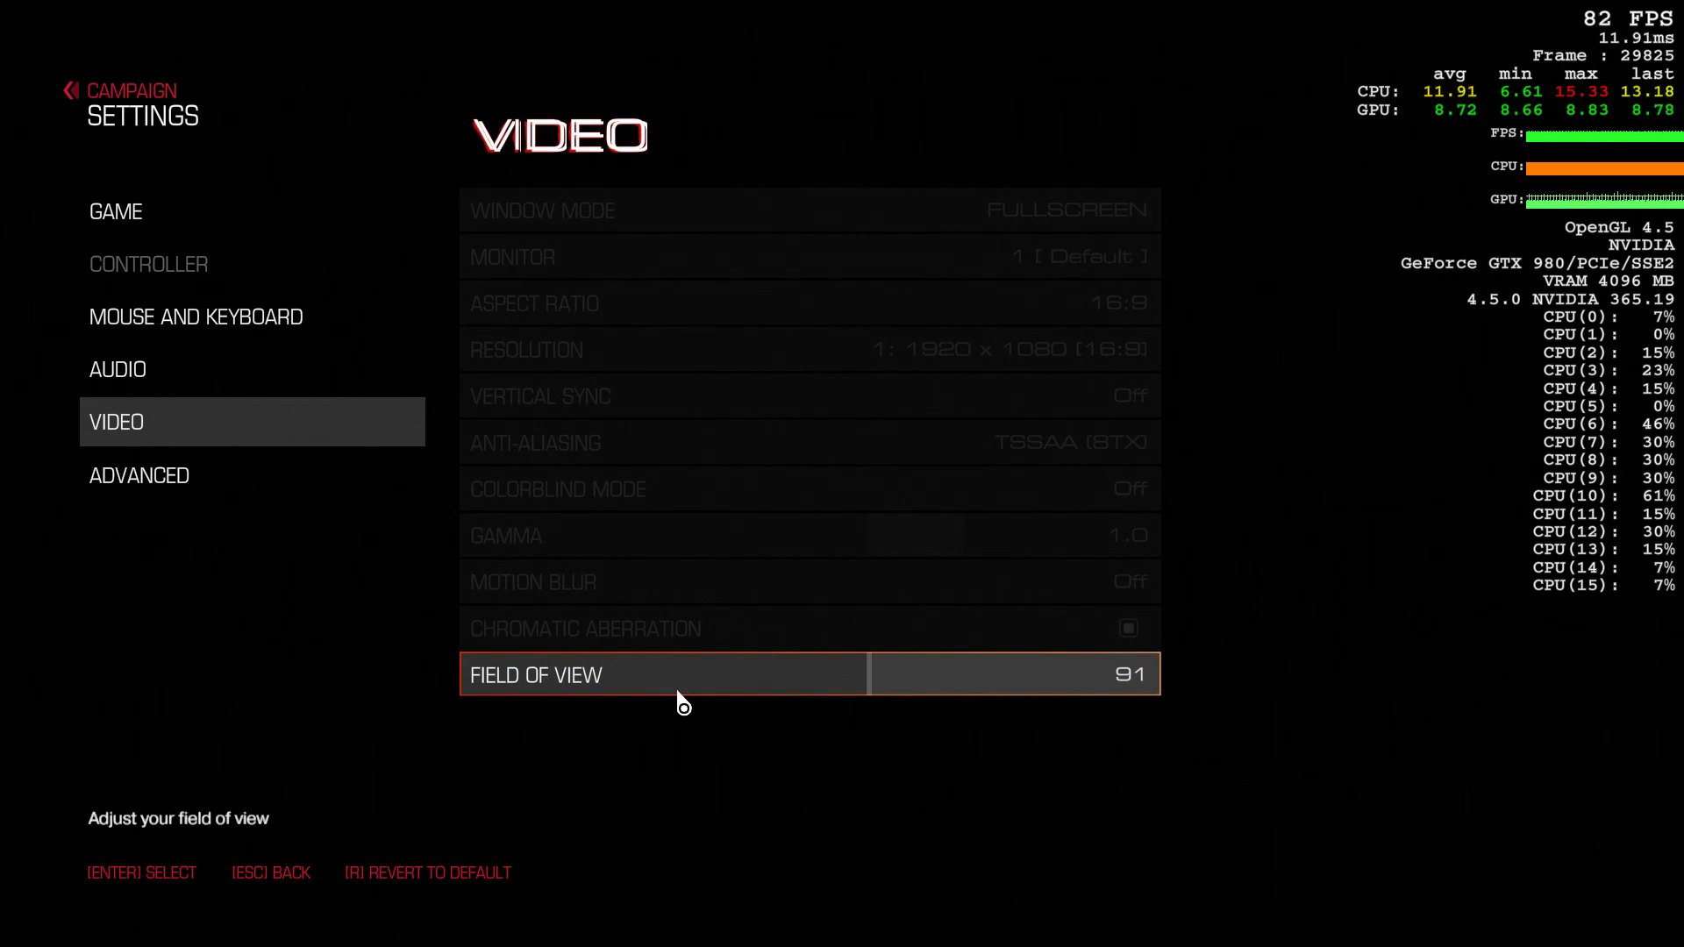
{"action": "key", "text": "Right"}
{"action": "key", "text": "Right"}
{"action": "key", "text": "Right"}
{"action": "key", "text": "Right"}
{"action": "key", "text": "Right"}
{"action": "key", "text": "Right"}
{"action": "key", "text": "Right"}
{"action": "key", "text": "Right"}
{"action": "key", "text": "Right"}
{"action": "key", "text": "Right"}
{"action": "key", "text": "Right"}
{"action": "key", "text": "Right"}
{"action": "key", "text": "Right"}
{"action": "key", "text": "Right"}
{"action": "key", "text": "Right"}
{"action": "key", "text": "Right"}
{"action": "key", "text": "Right"}
{"action": "key", "text": "Right"}
{"action": "key", "text": "Right"}
{"action": "key", "text": "Right"}
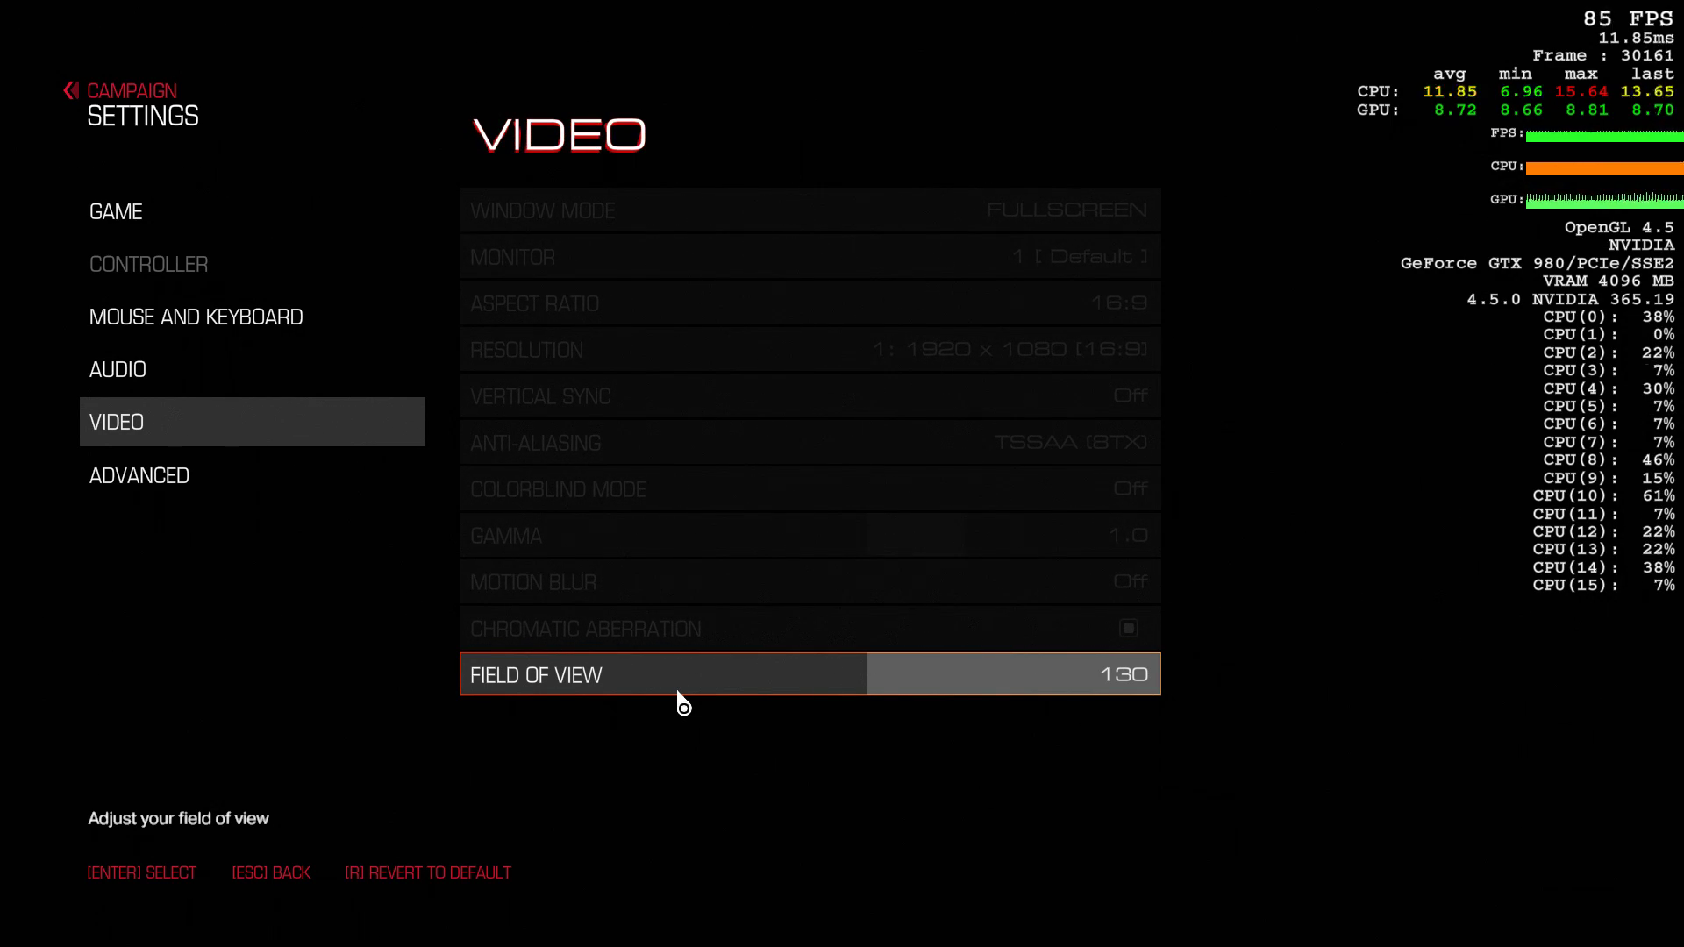
{"action": "key", "text": "Left"}
{"action": "key", "text": "Left"}
{"action": "key", "text": "Left"}
{"action": "key", "text": "Left"}
{"action": "key", "text": "Left"}
{"action": "key", "text": "Left"}
{"action": "key", "text": "Left"}
{"action": "key", "text": "Left"}
{"action": "key", "text": "Left"}
{"action": "key", "text": "Left"}
{"action": "key", "text": "Left"}
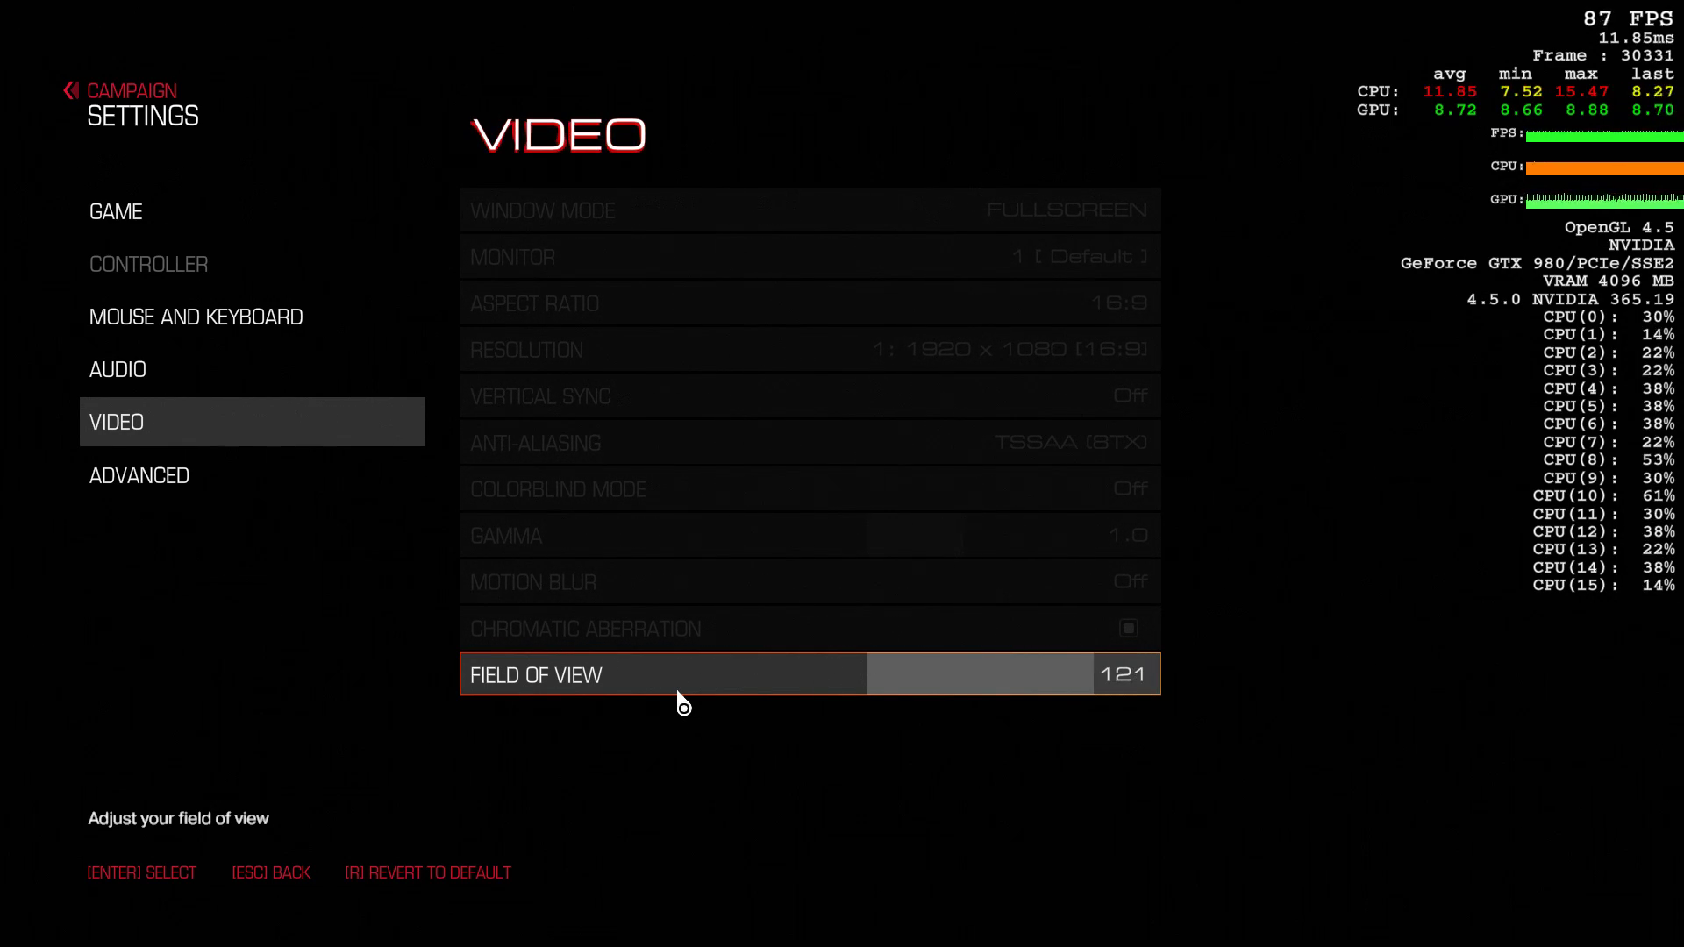
{"action": "key", "text": "Left"}
{"action": "key", "text": "Left"}
{"action": "key", "text": "Left"}
{"action": "key", "text": "Left"}
{"action": "key", "text": "Left"}
{"action": "key", "text": "Left"}
{"action": "key", "text": "Left"}
{"action": "key", "text": "Left"}
{"action": "key", "text": "Left"}
{"action": "key", "text": "Left"}
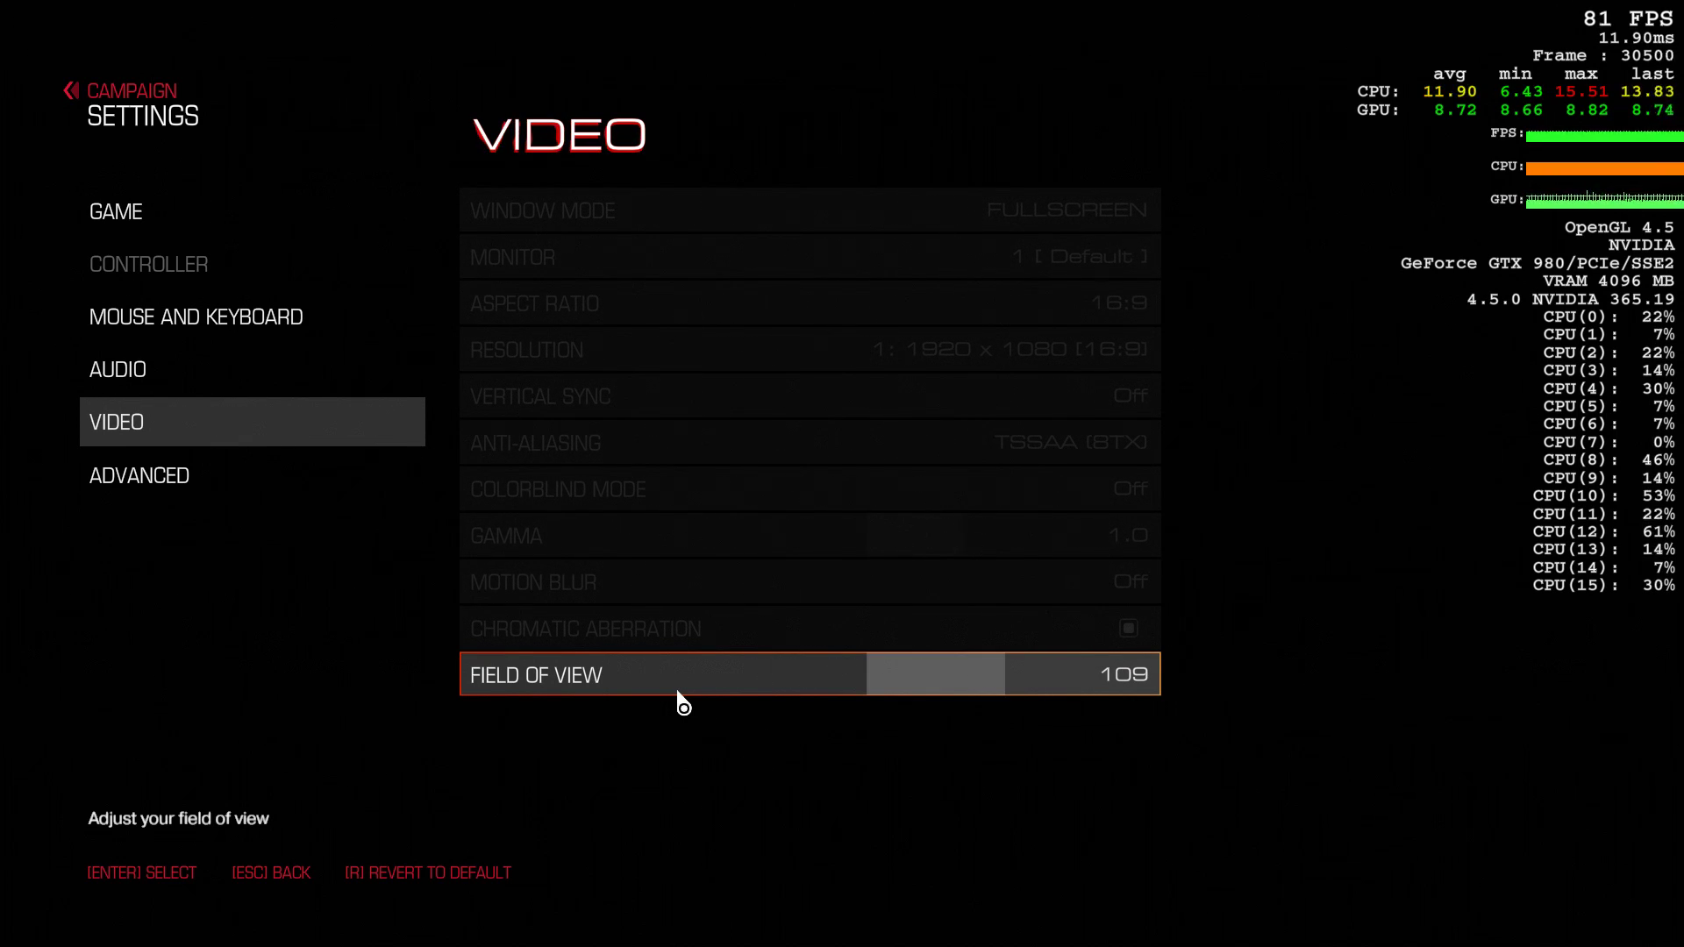
{"action": "key", "text": "Left"}
{"action": "key", "text": "Left"}
{"action": "key", "text": "Left"}
{"action": "key", "text": "Left"}
{"action": "key", "text": "Left"}
{"action": "key", "text": "Left"}
{"action": "key", "text": "Left"}
{"action": "key", "text": "Left"}
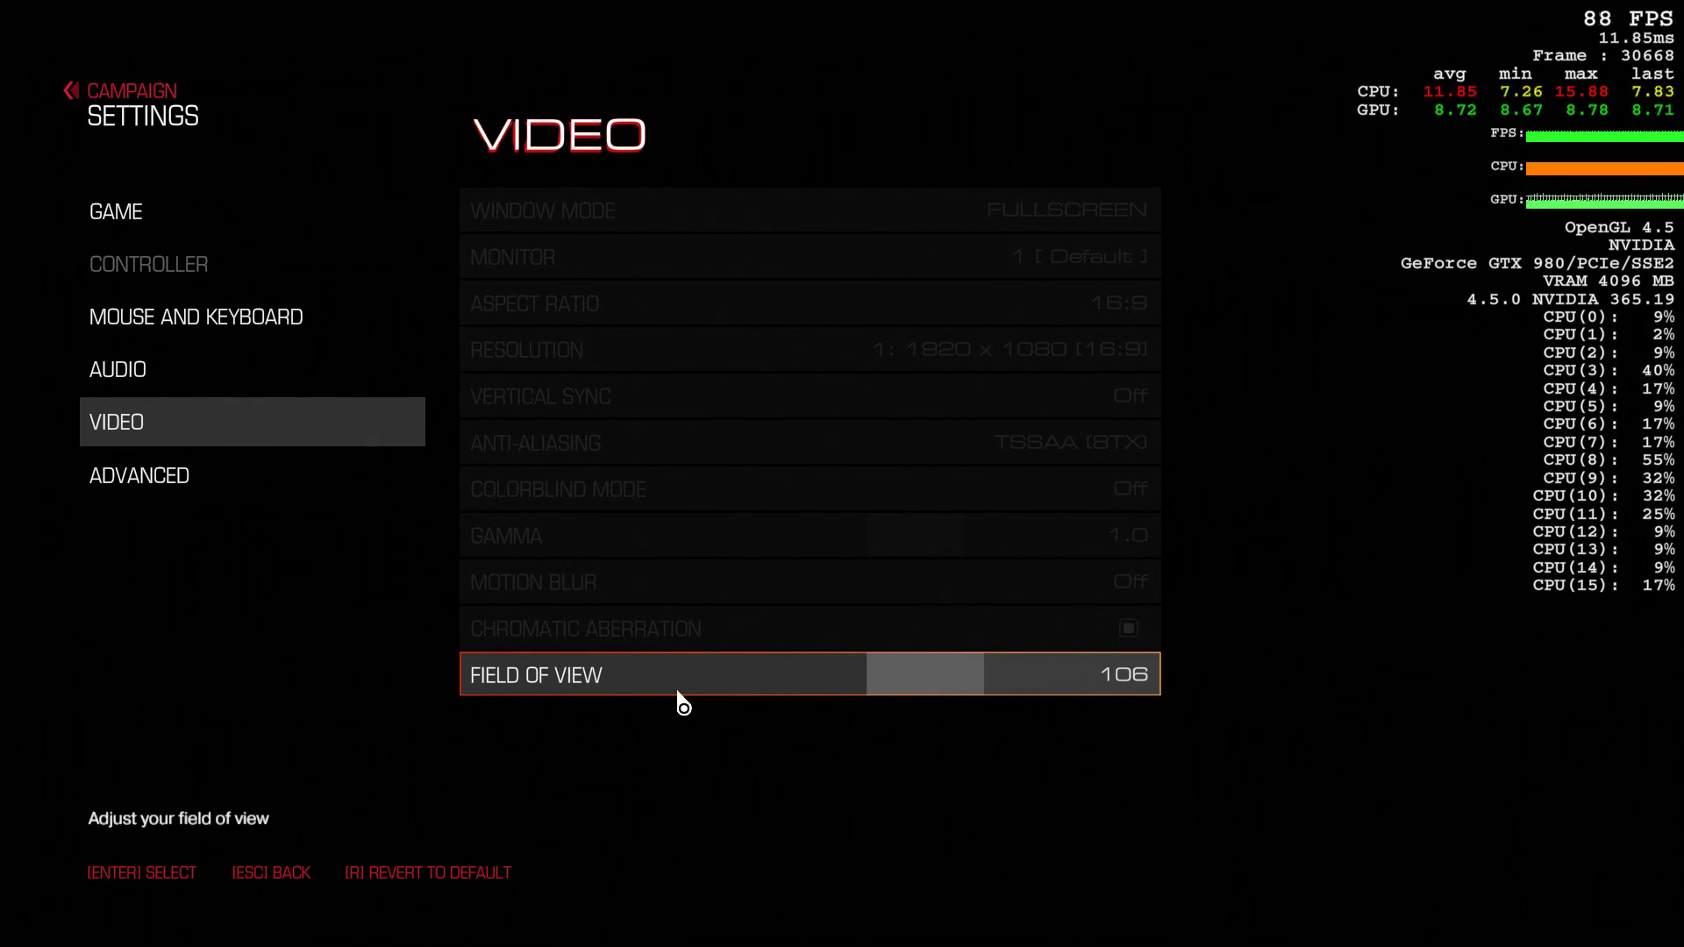
{"action": "key", "text": "Left"}
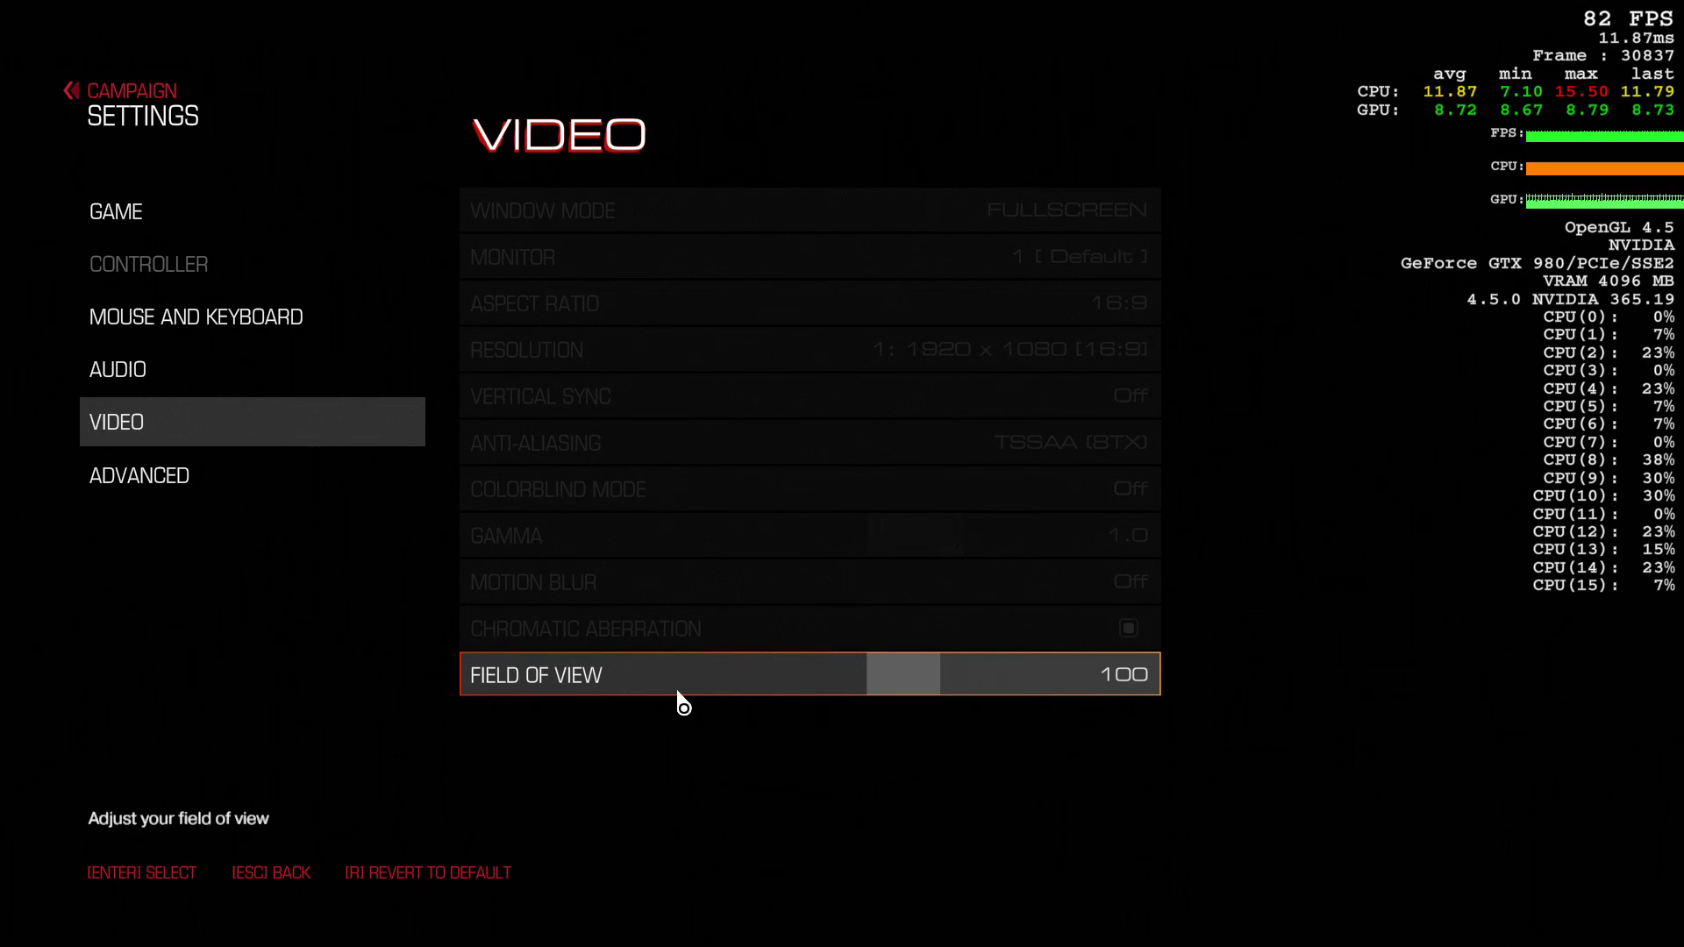
{"action": "key", "text": "Return"}
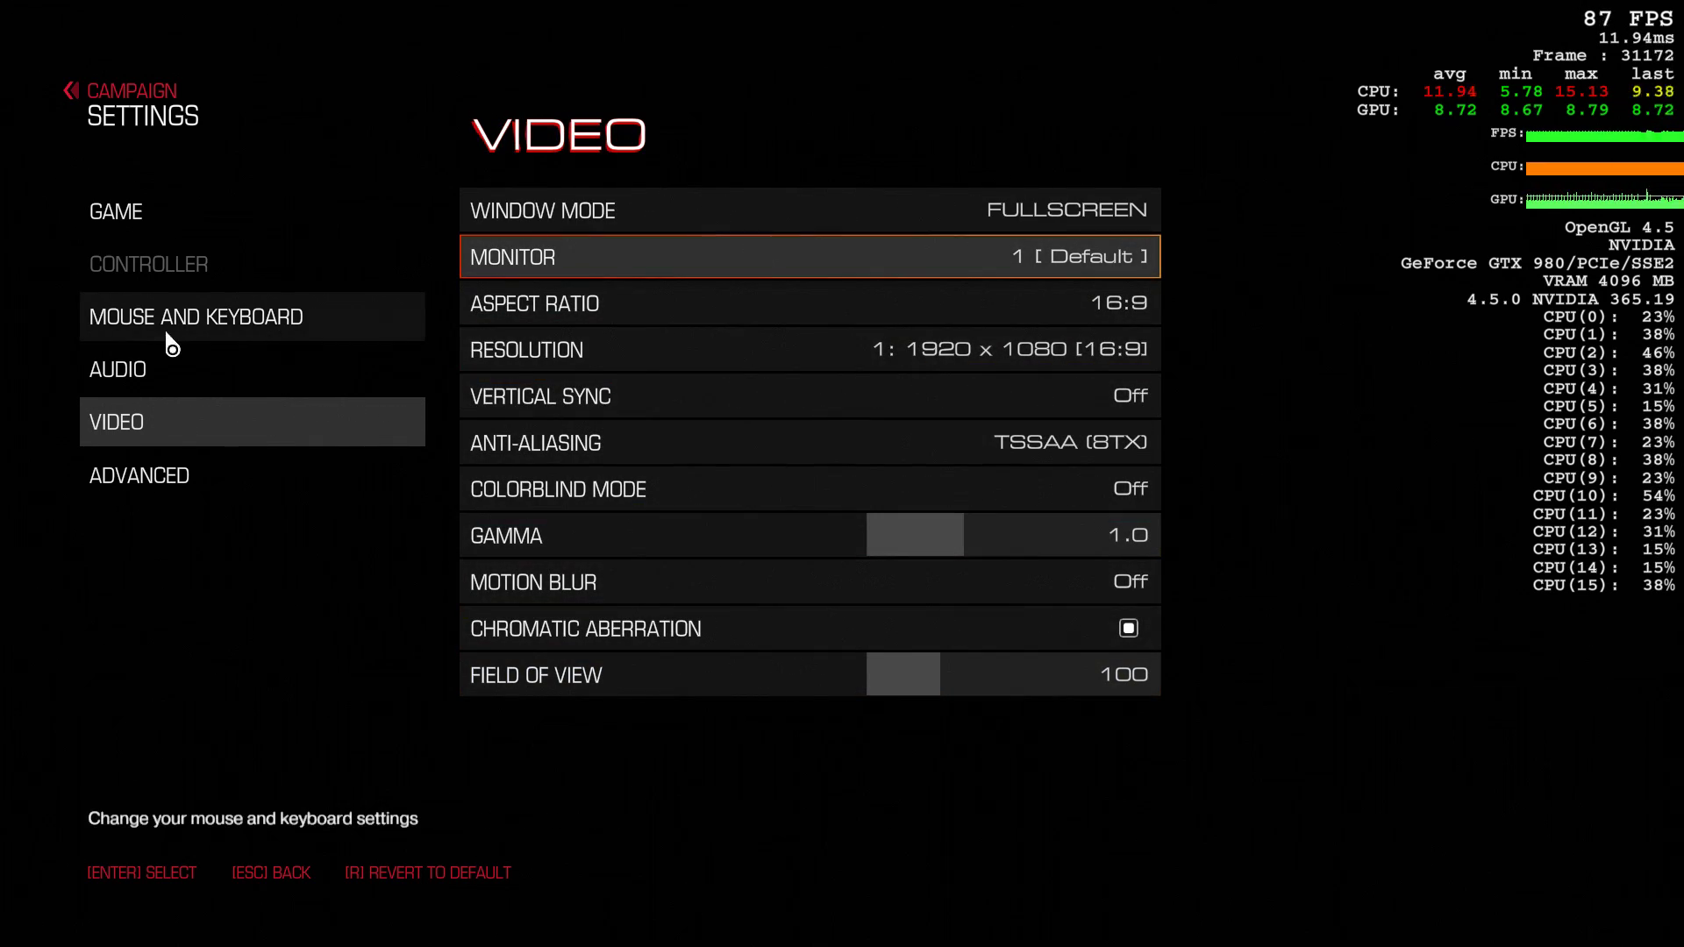
{"action": "left_click", "coordinate": [142, 495]}
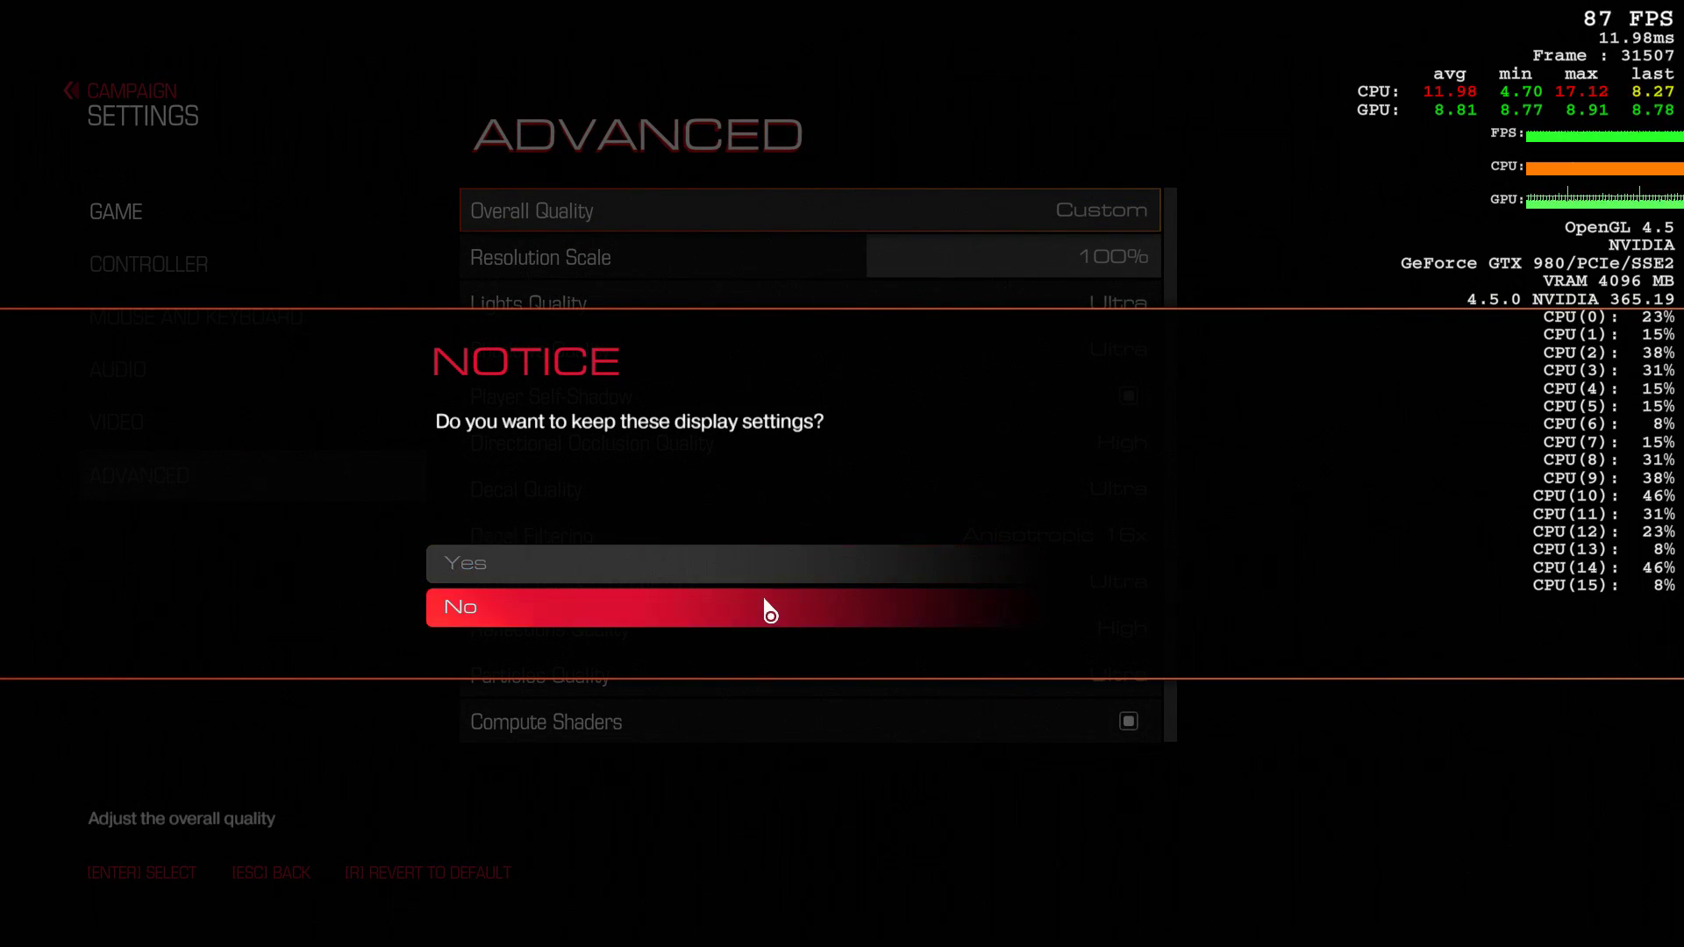
{"action": "left_click", "coordinate": [834, 562]}
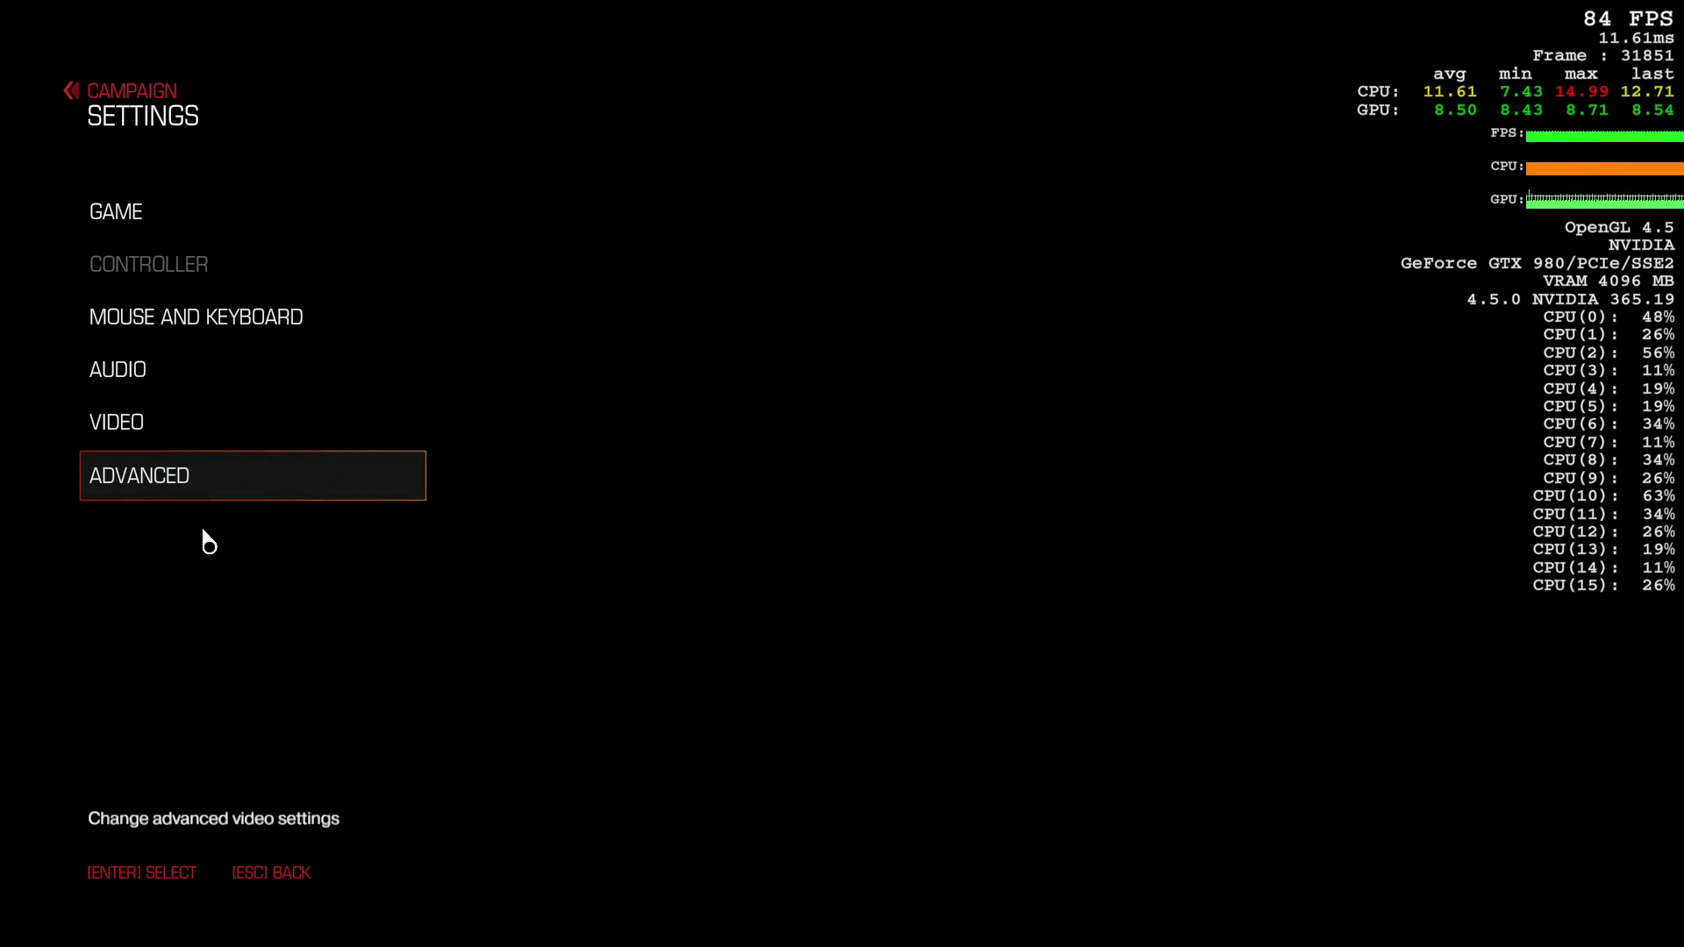
- Examine the Advanced video settings from Lights Quality and Directional Occlusion Quality through Decal Filtering, Motion Blur Quality and Depth of Field
{"action": "left_click", "coordinate": [340, 487]}
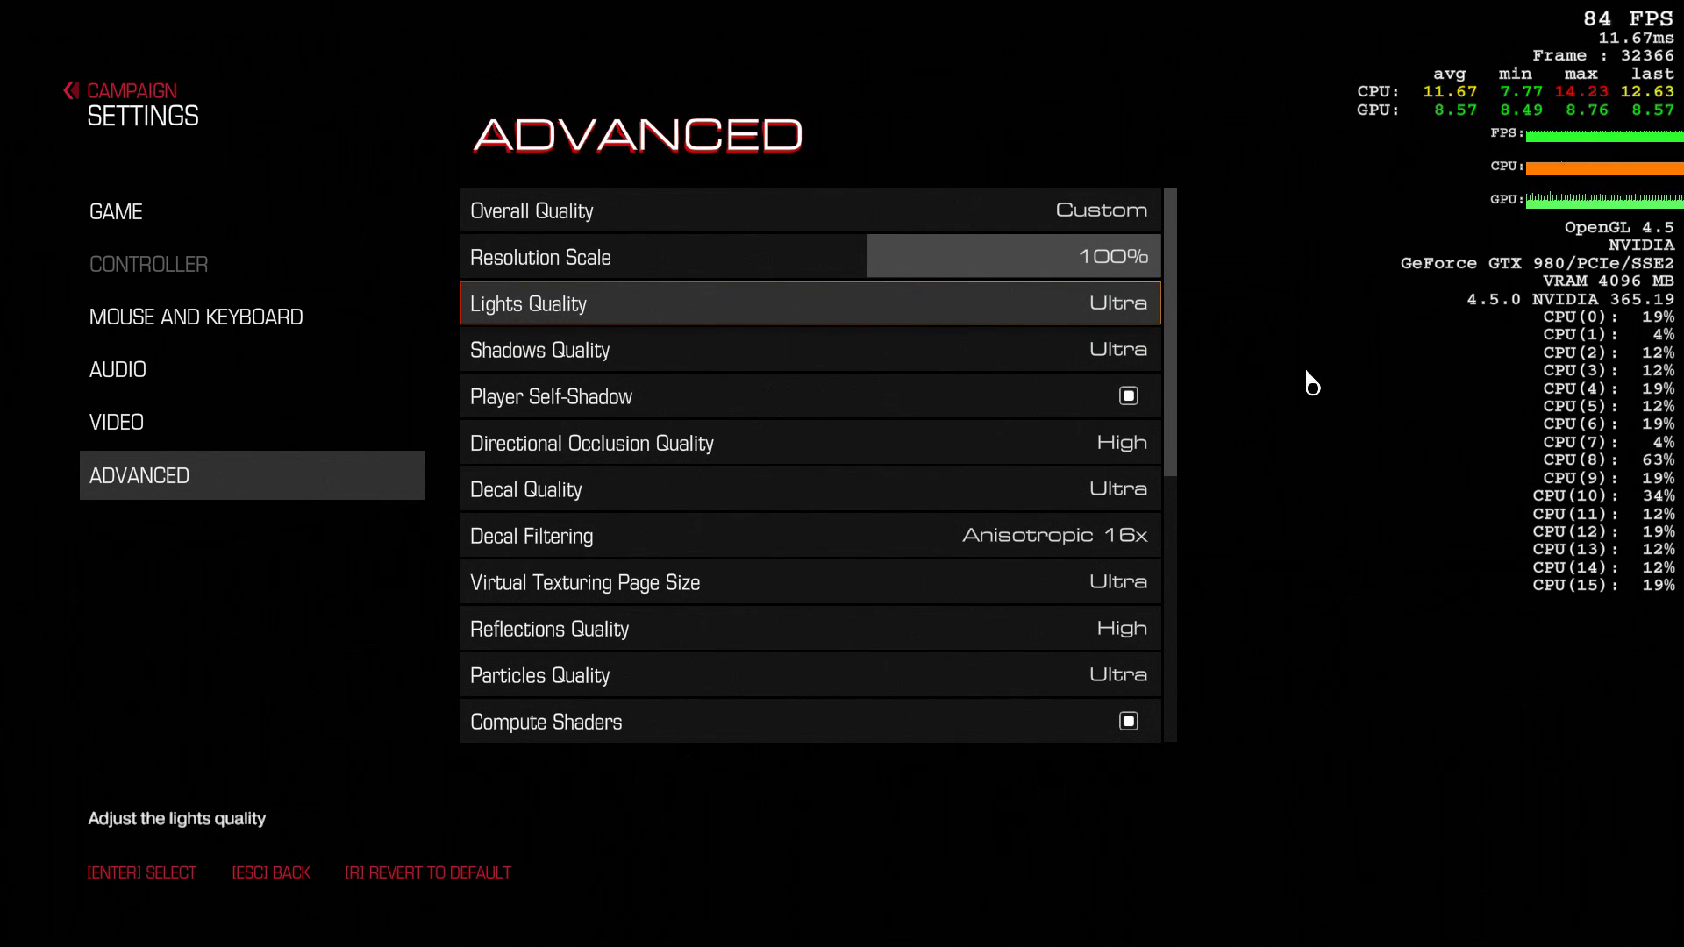
{"action": "key", "text": "Down"}
{"action": "key", "text": "Down"}
{"action": "key", "text": "Down"}
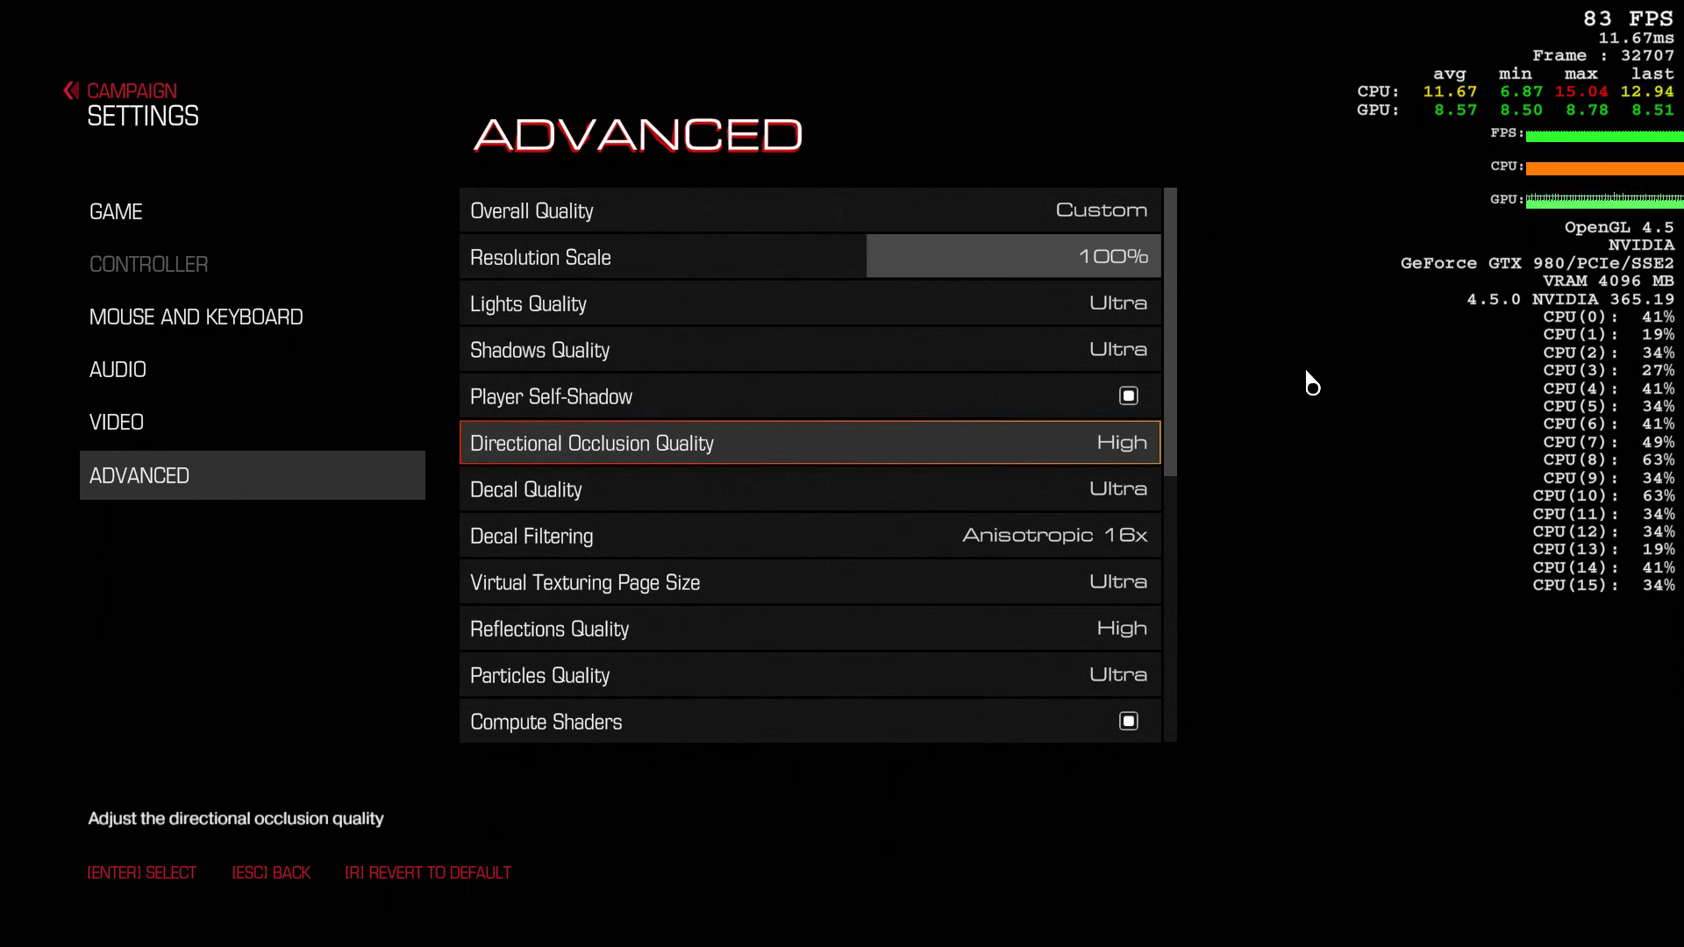
{"action": "key", "text": "Down"}
{"action": "key", "text": "Down"}
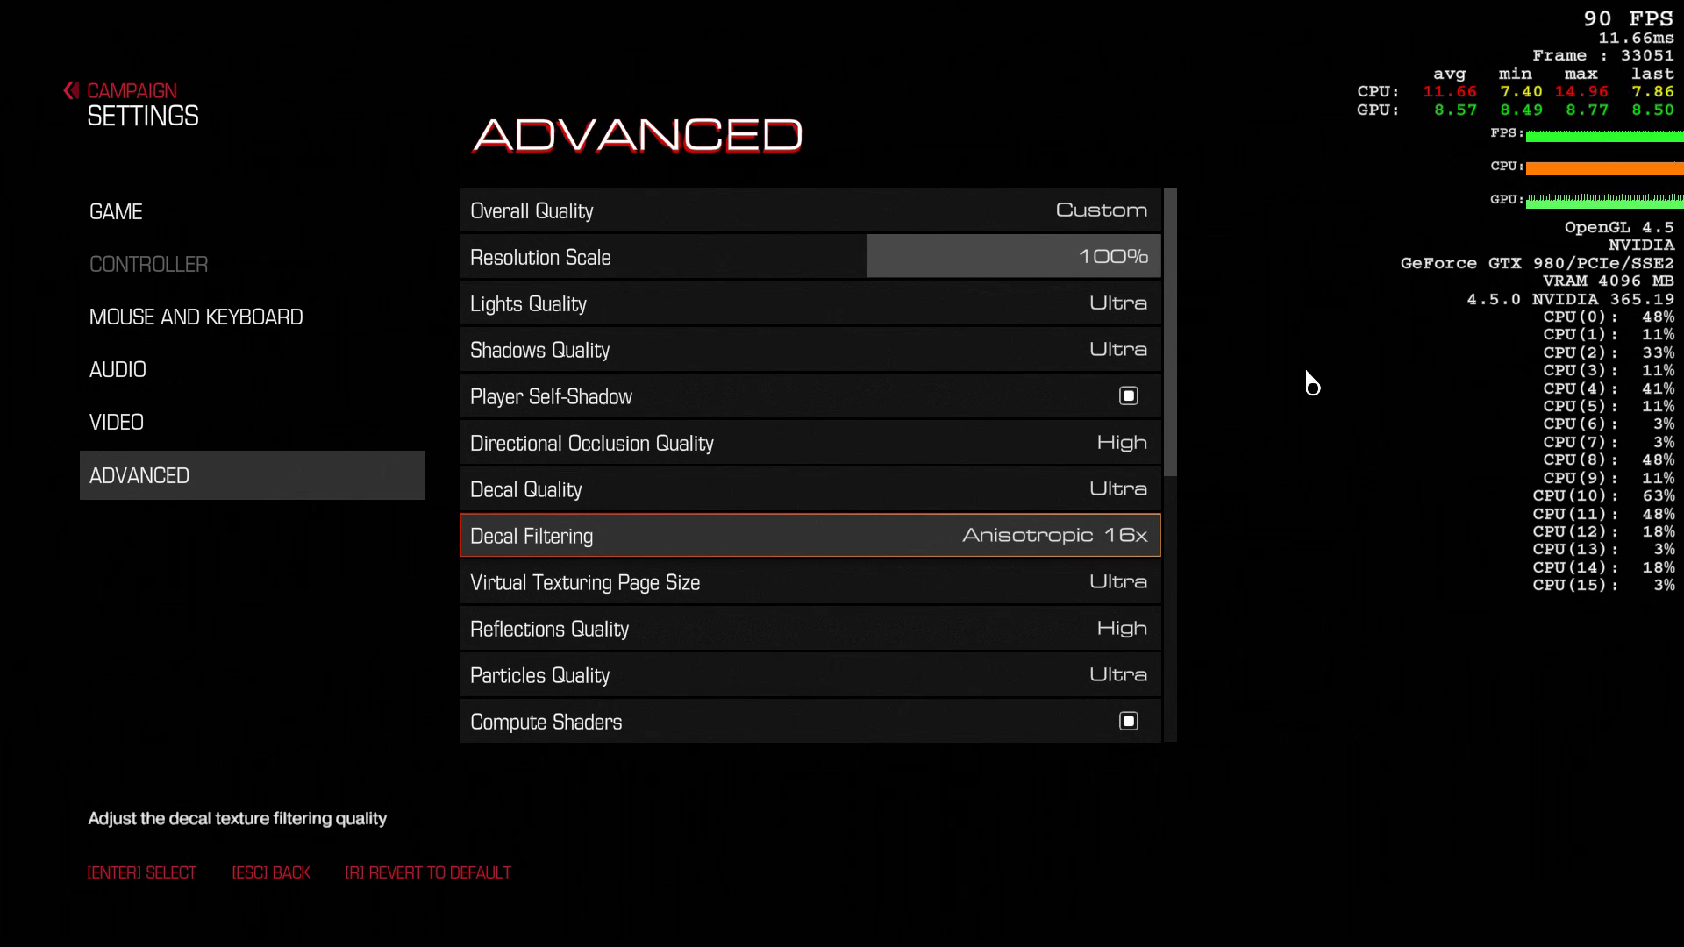
{"action": "key", "text": "Down"}
{"action": "key", "text": "Down"}
{"action": "key", "text": "Down"}
{"action": "key", "text": "Down"}
{"action": "key", "text": "Down"}
{"action": "key", "text": "Down"}
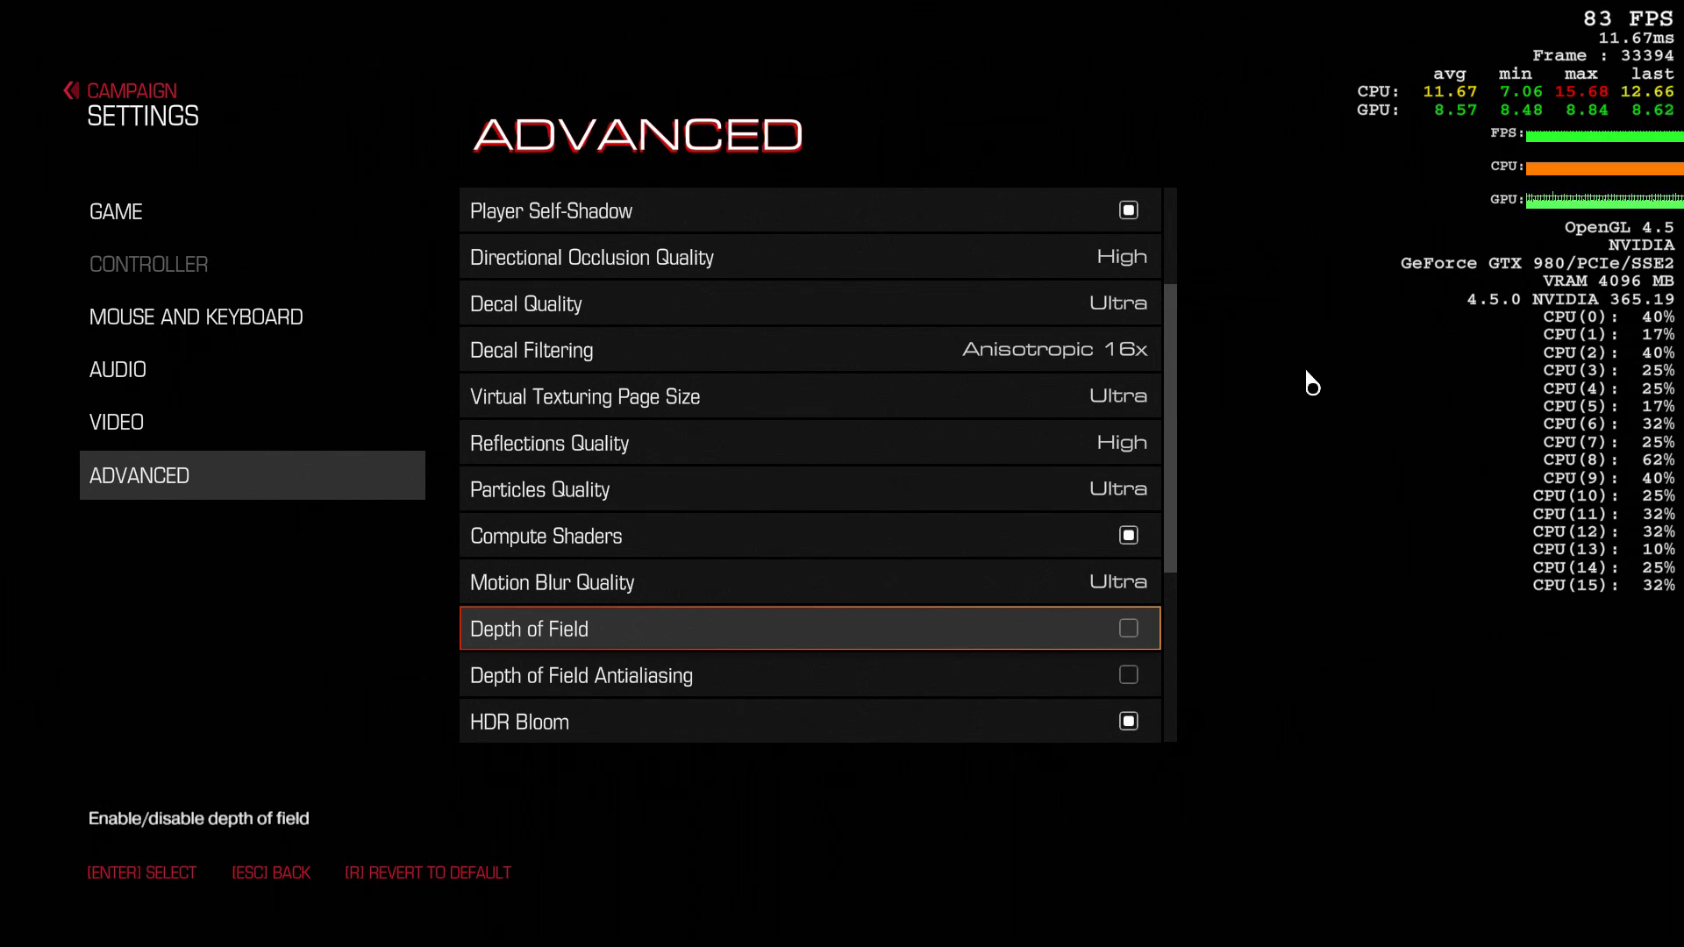
- Review the remaining Advanced settings from Depth of Field Antialiasing through Rendering Mode, Sharpening Amount and Show Performance Metrics
{"action": "key", "text": "Down"}
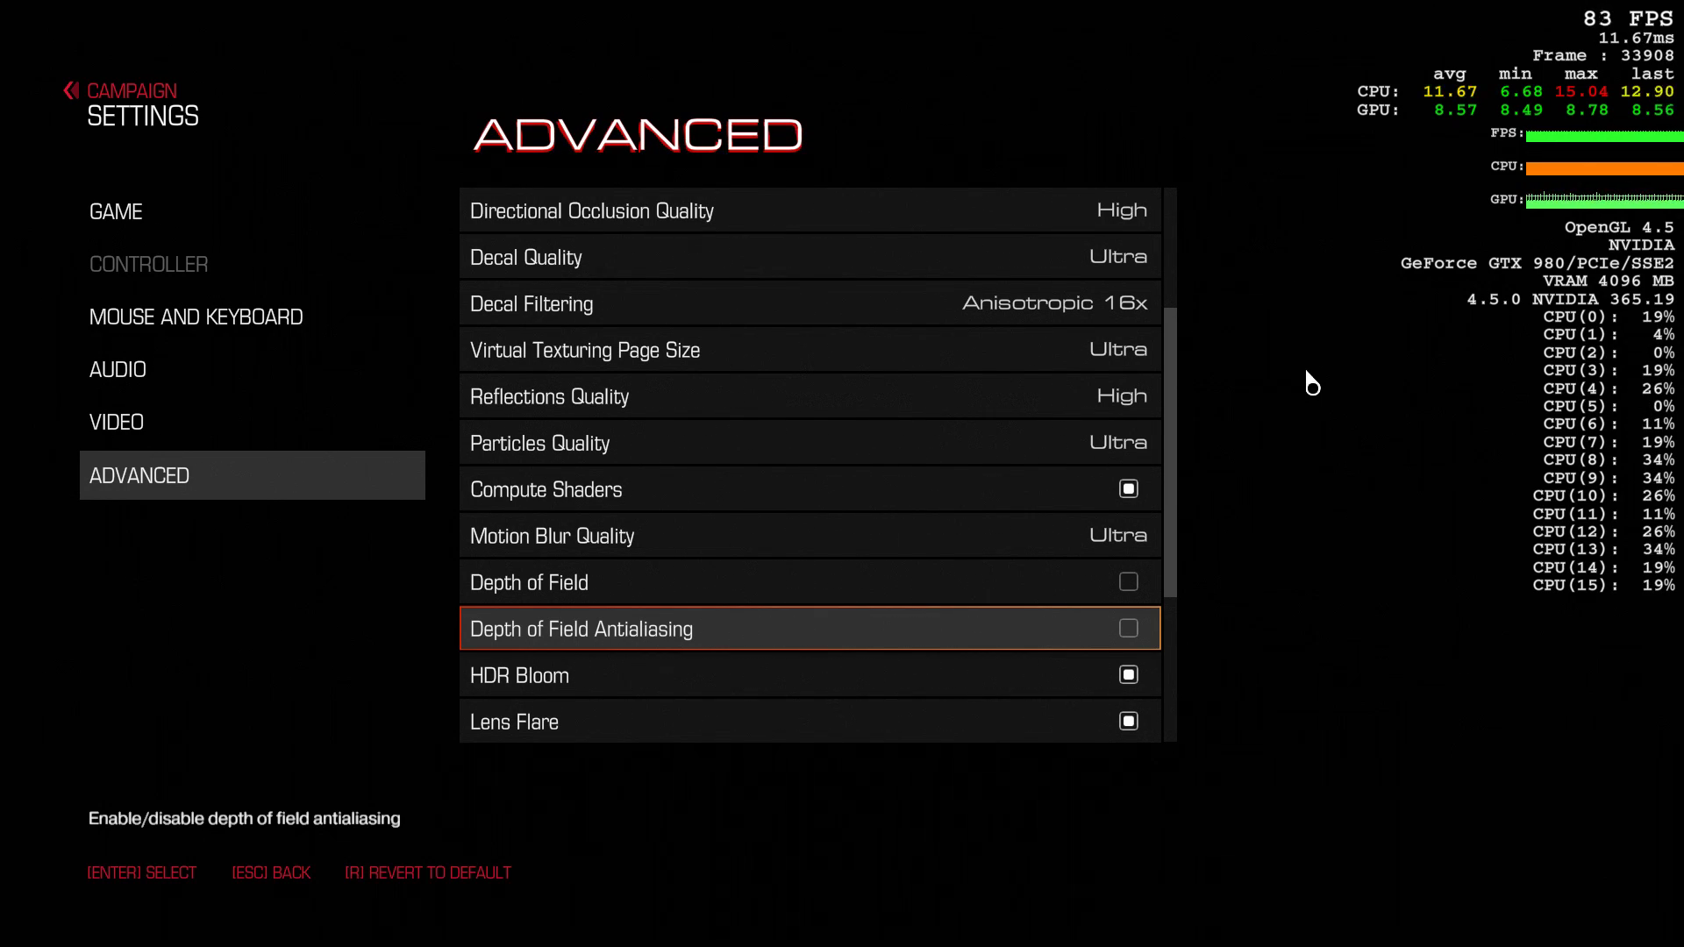
{"action": "key", "text": "Down"}
{"action": "key", "text": "Down"}
{"action": "key", "text": "Down"}
{"action": "key", "text": "Down"}
{"action": "key", "text": "Down"}
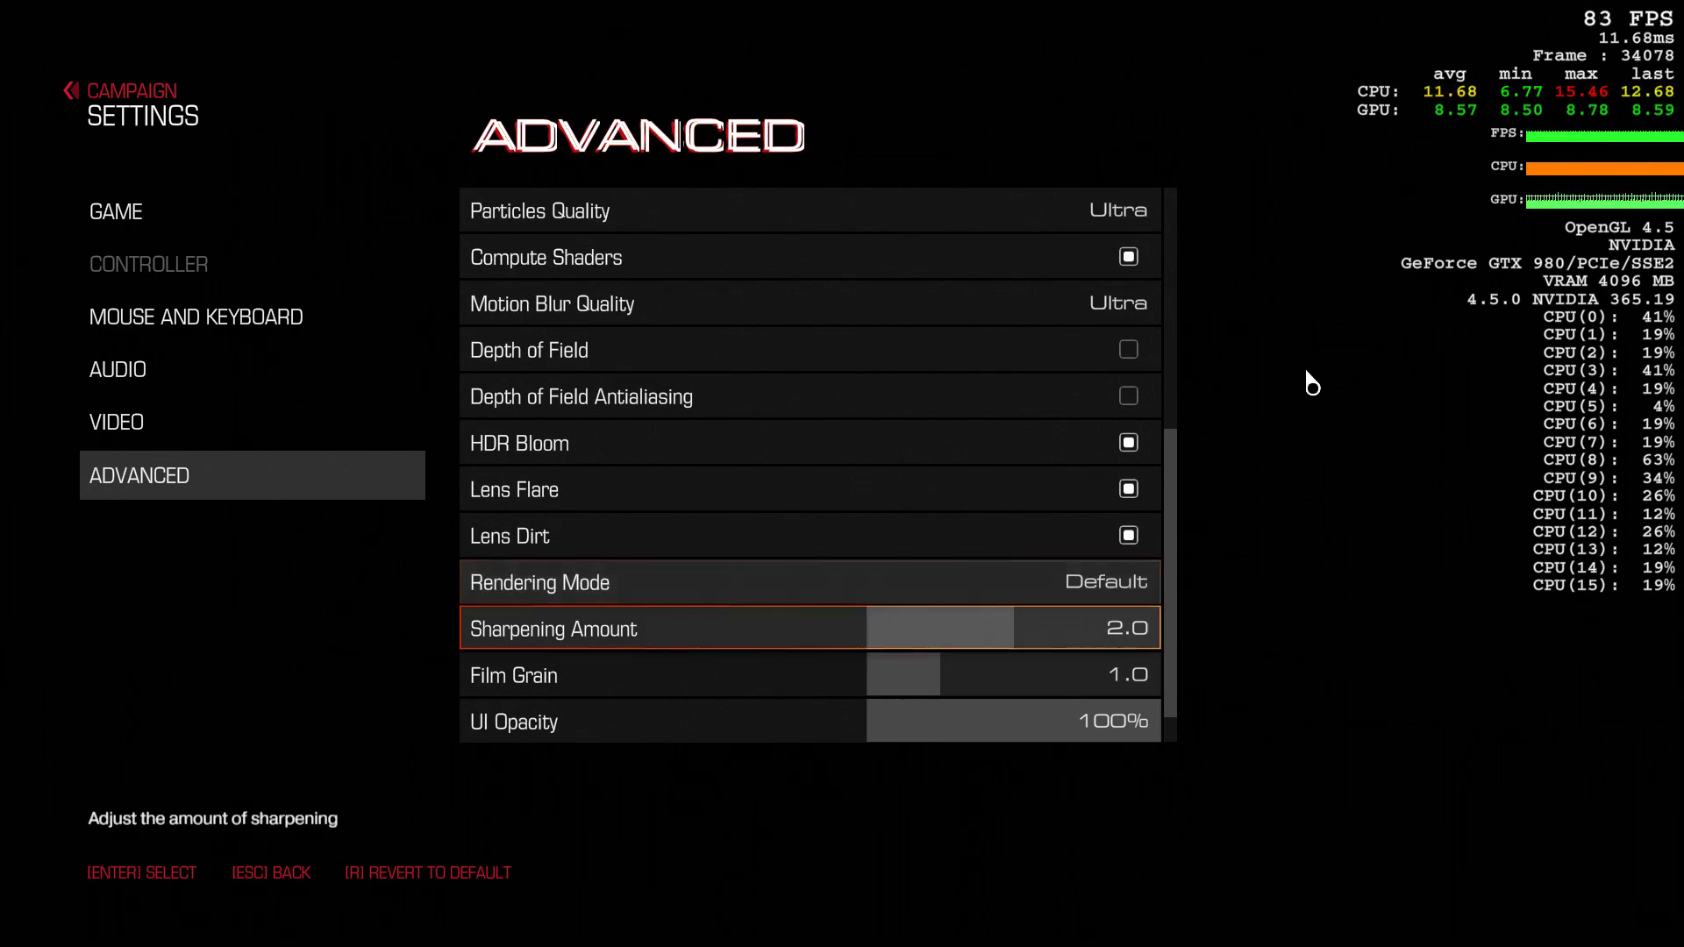
{"action": "key", "text": "Down"}
{"action": "key", "text": "Down"}
{"action": "key", "text": "Down"}
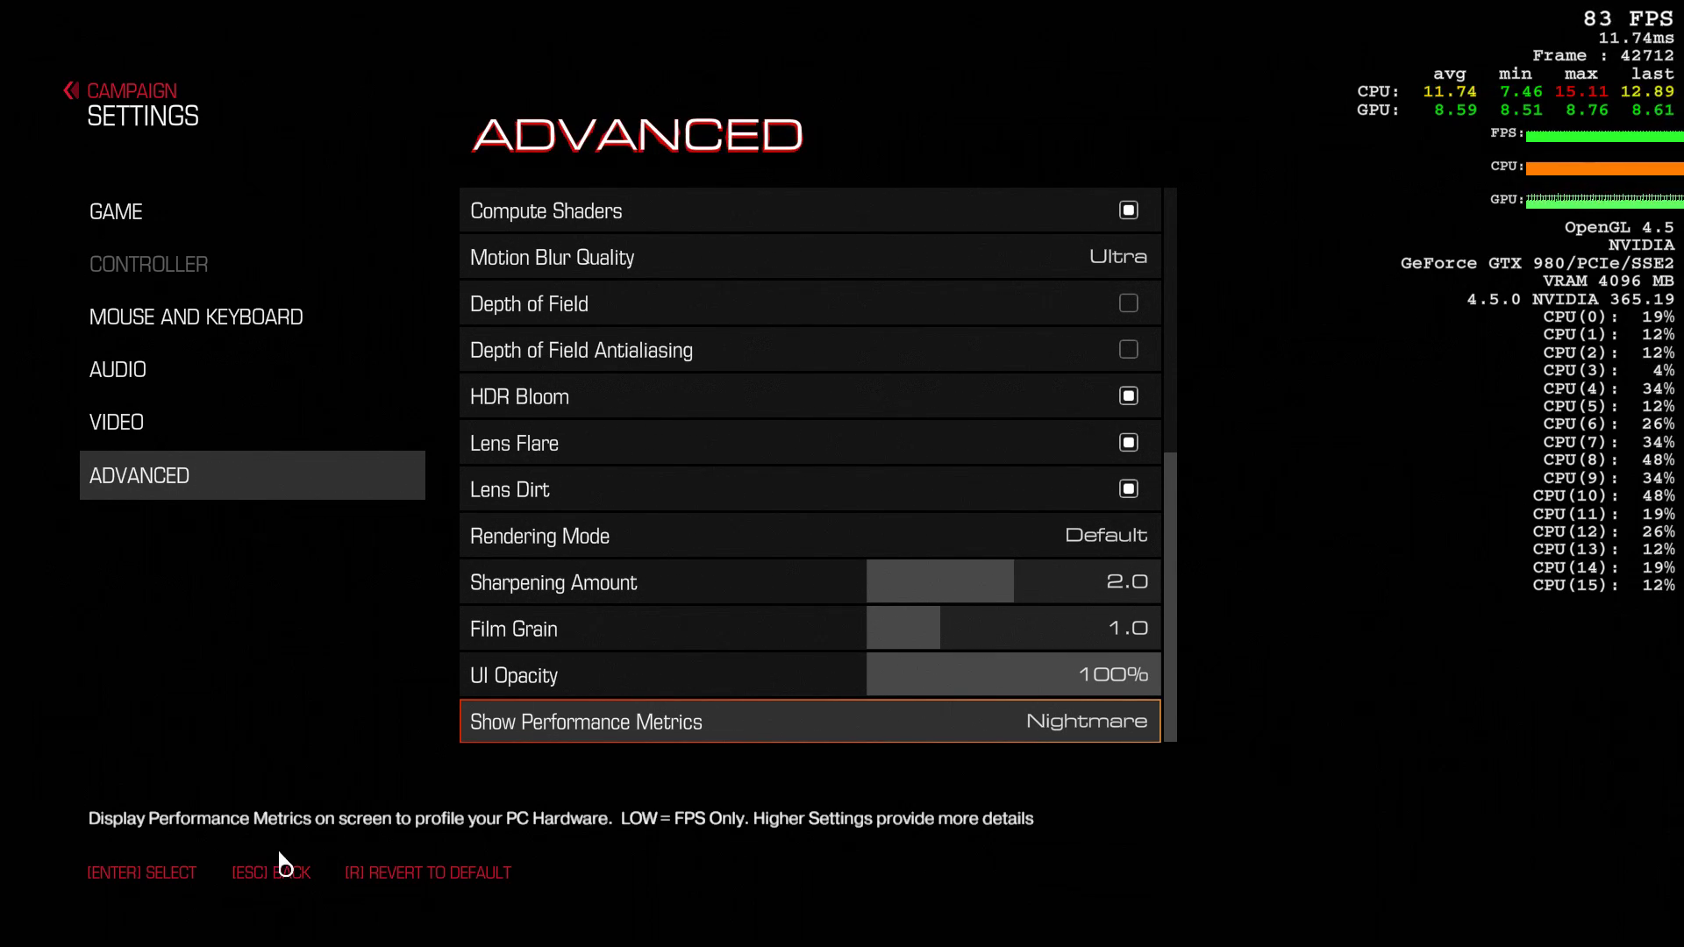
- Leave the Advanced settings and the settings menu and resume the campaign
{"action": "left_click", "coordinate": [251, 881]}
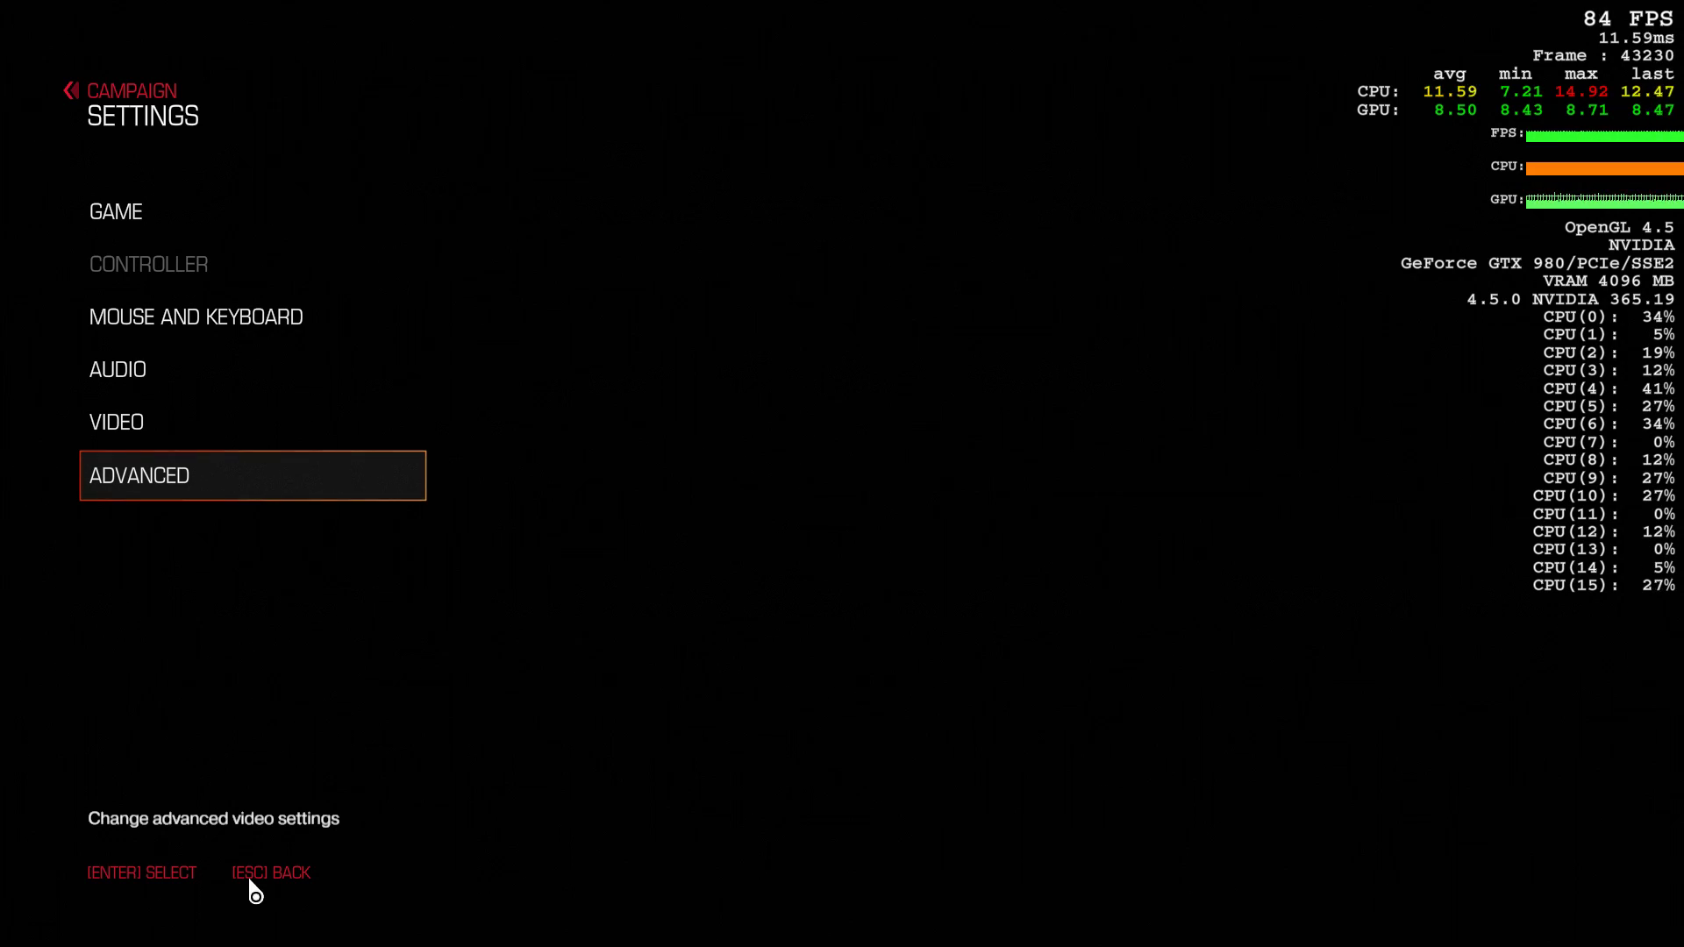
{"action": "left_click", "coordinate": [251, 881]}
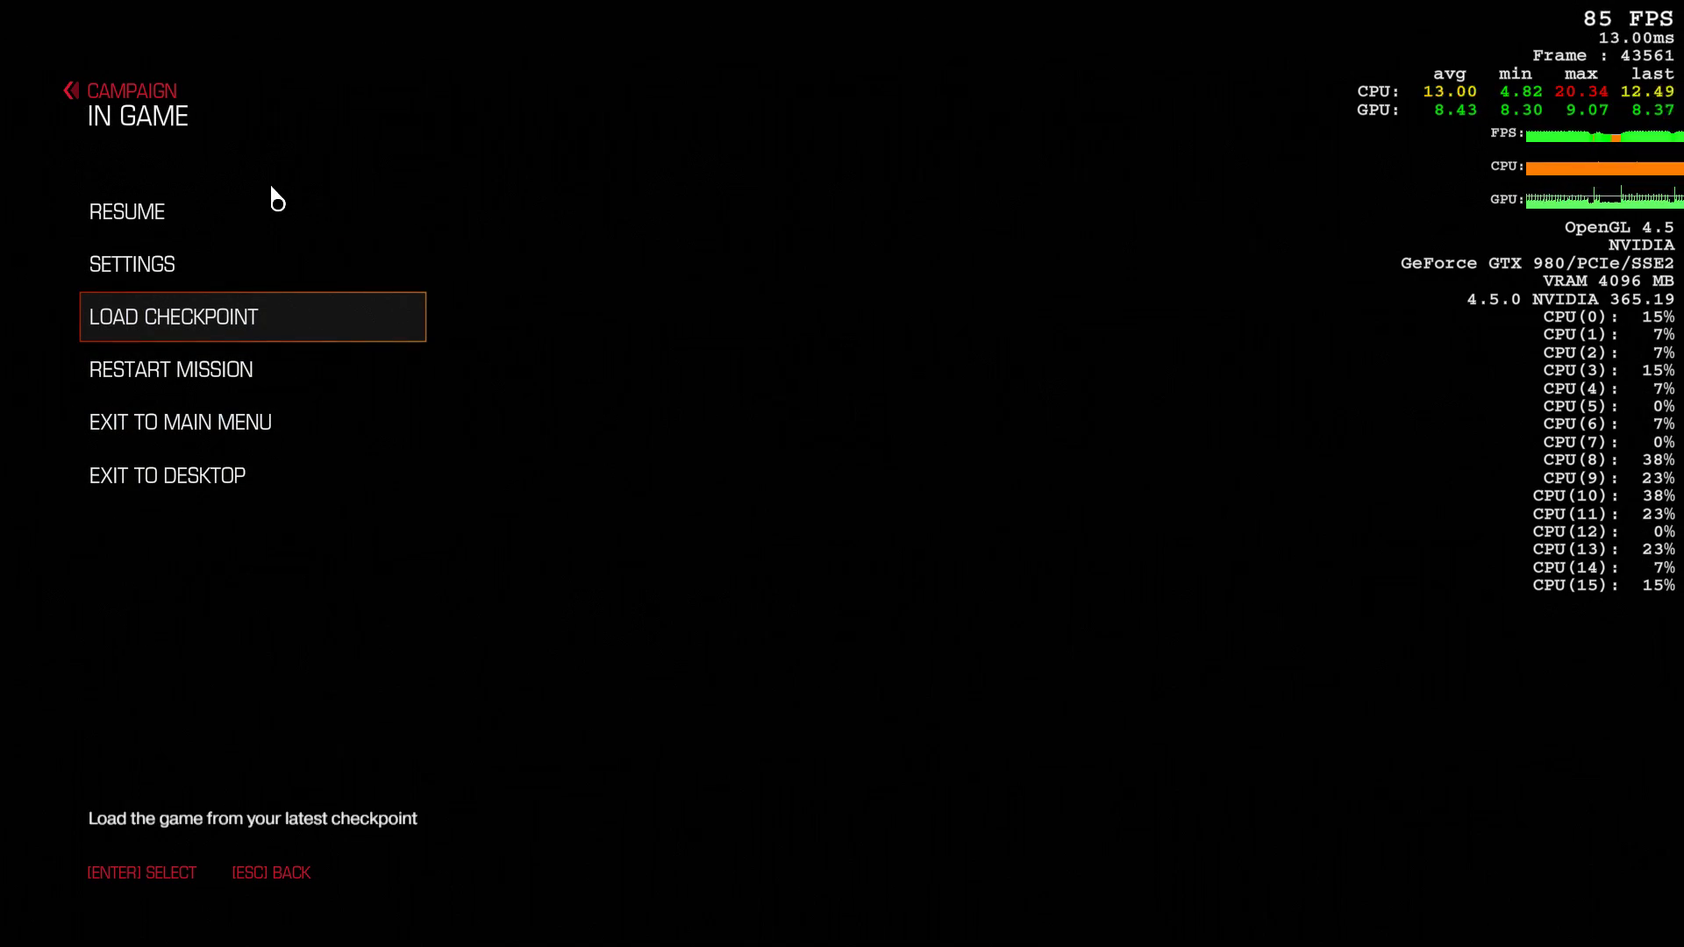
{"action": "left_click", "coordinate": [236, 219]}
{"action": "key", "text": "w"}
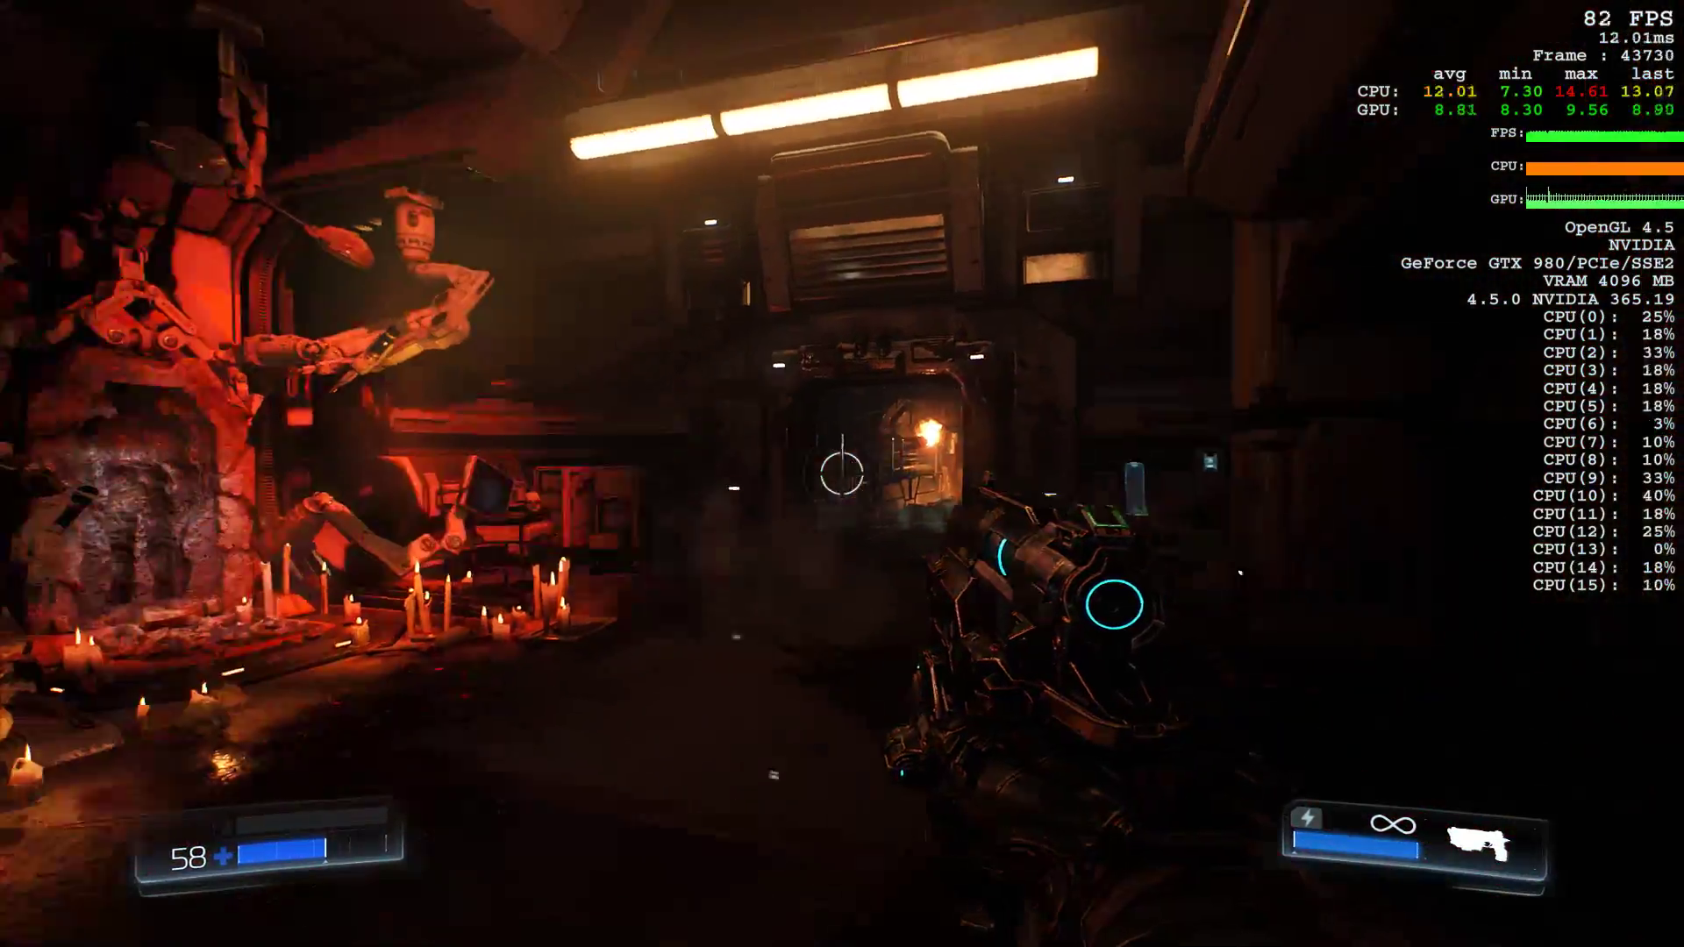
{"action": "key", "text": "w"}
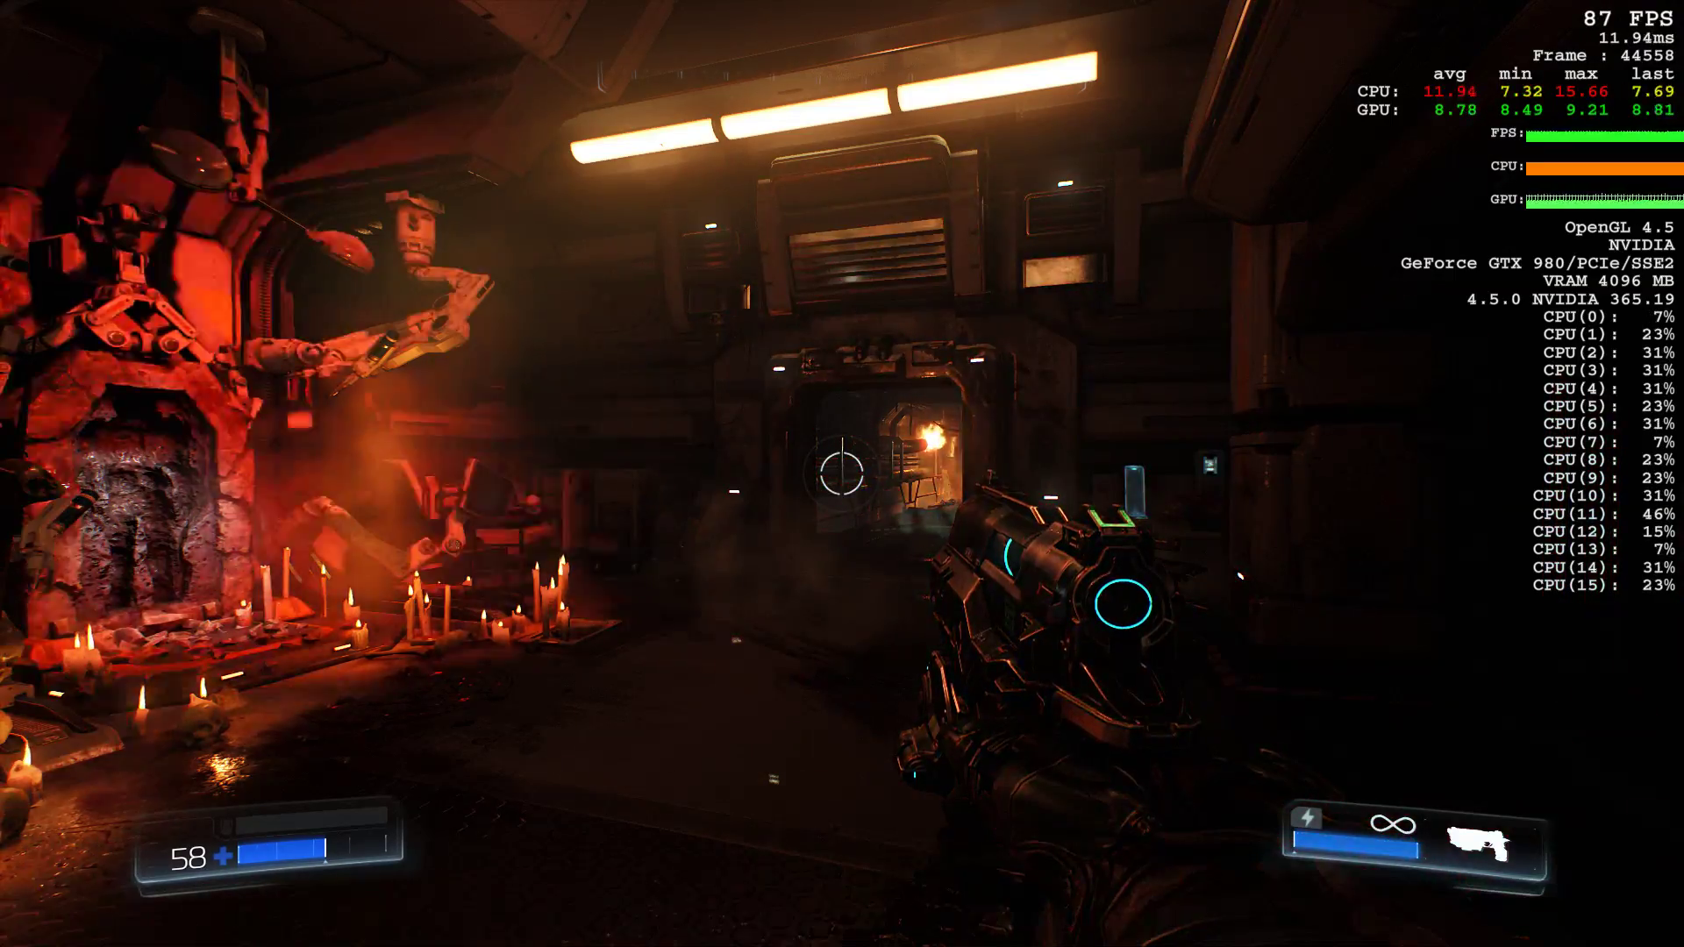
{"action": "mouse_move", "coordinate": [842, 473]}
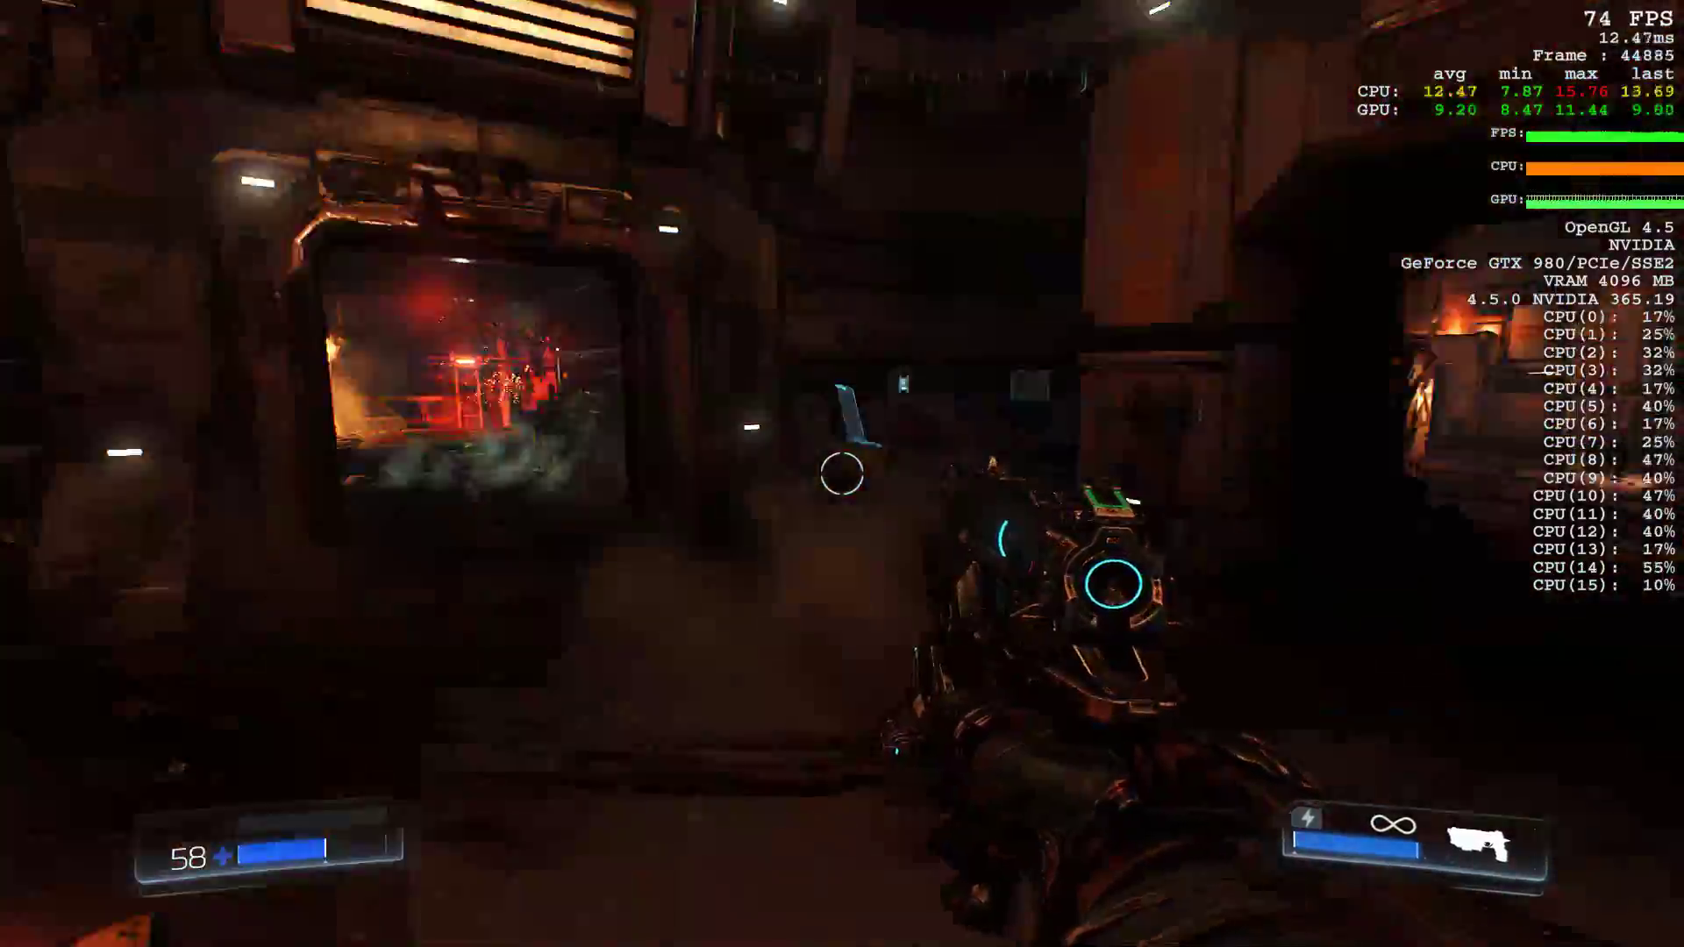
{"action": "key", "text": "w"}
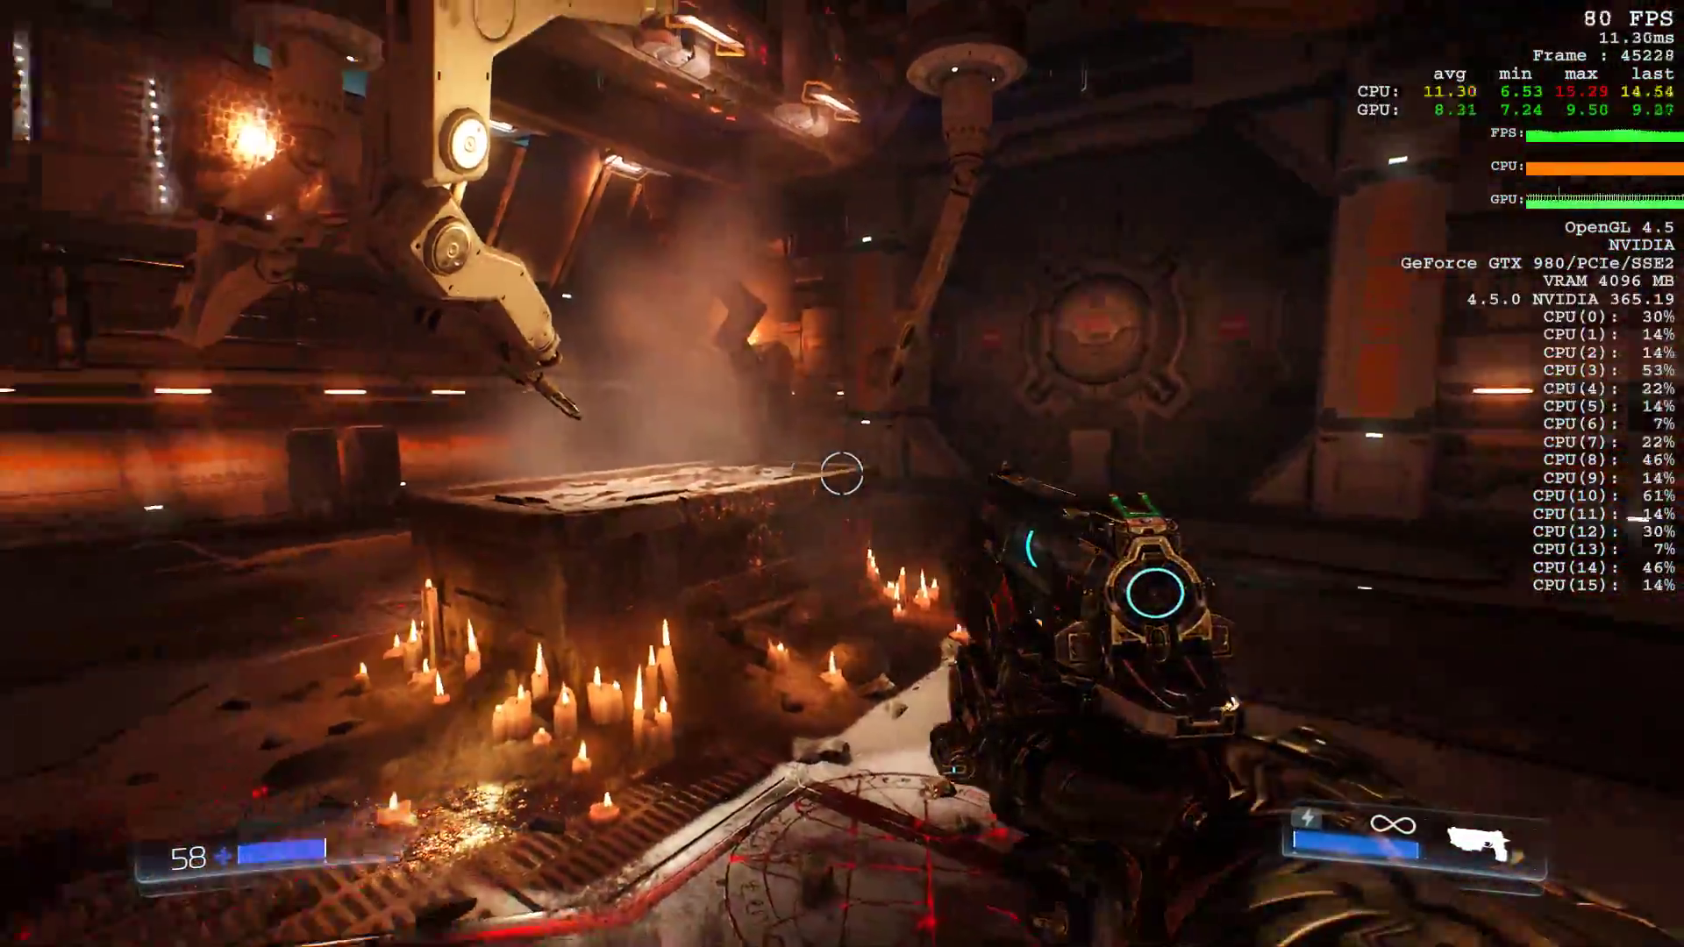
{"action": "key", "text": "w"}
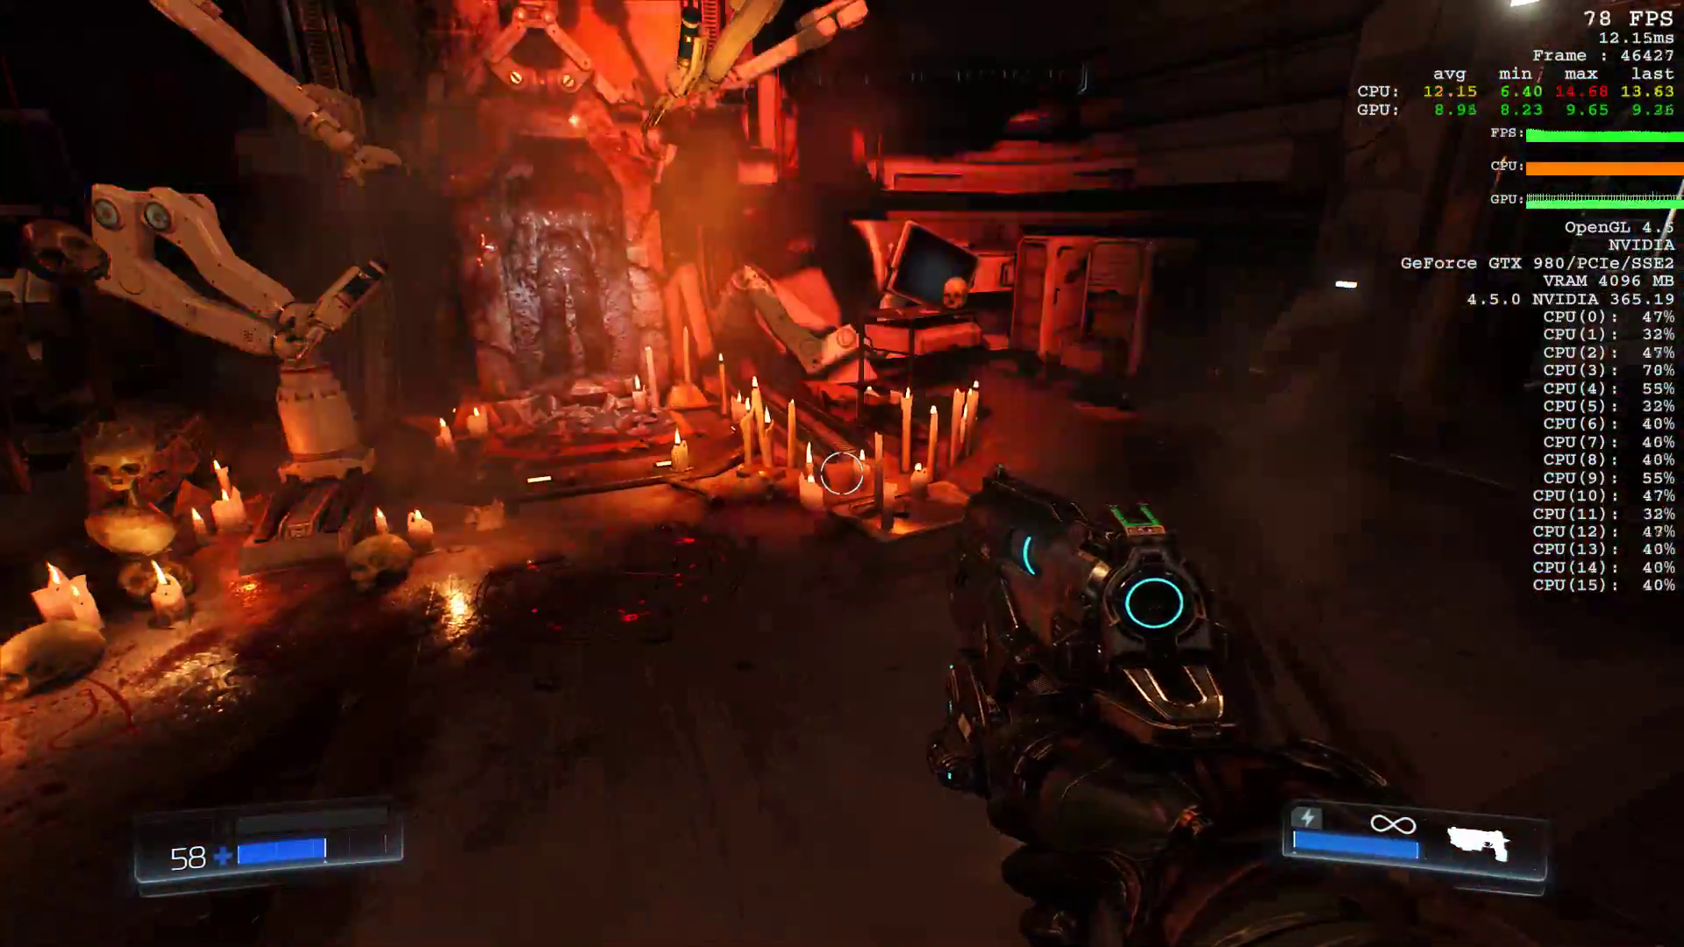
{"action": "key", "text": "w"}
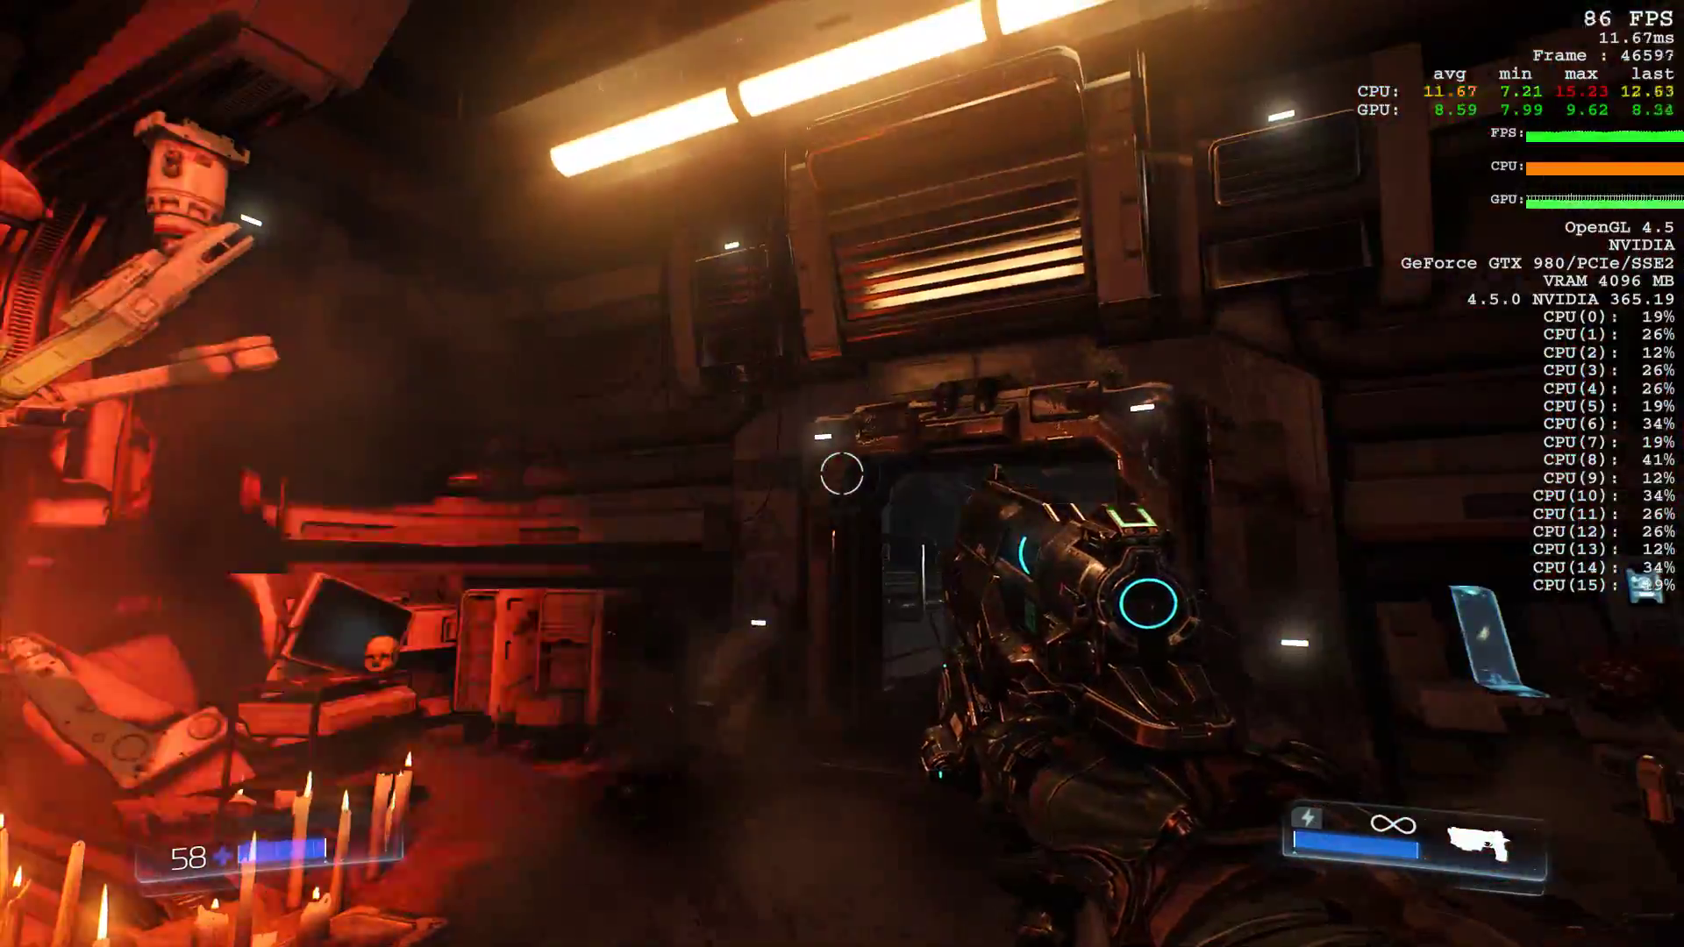
{"action": "key", "text": "w"}
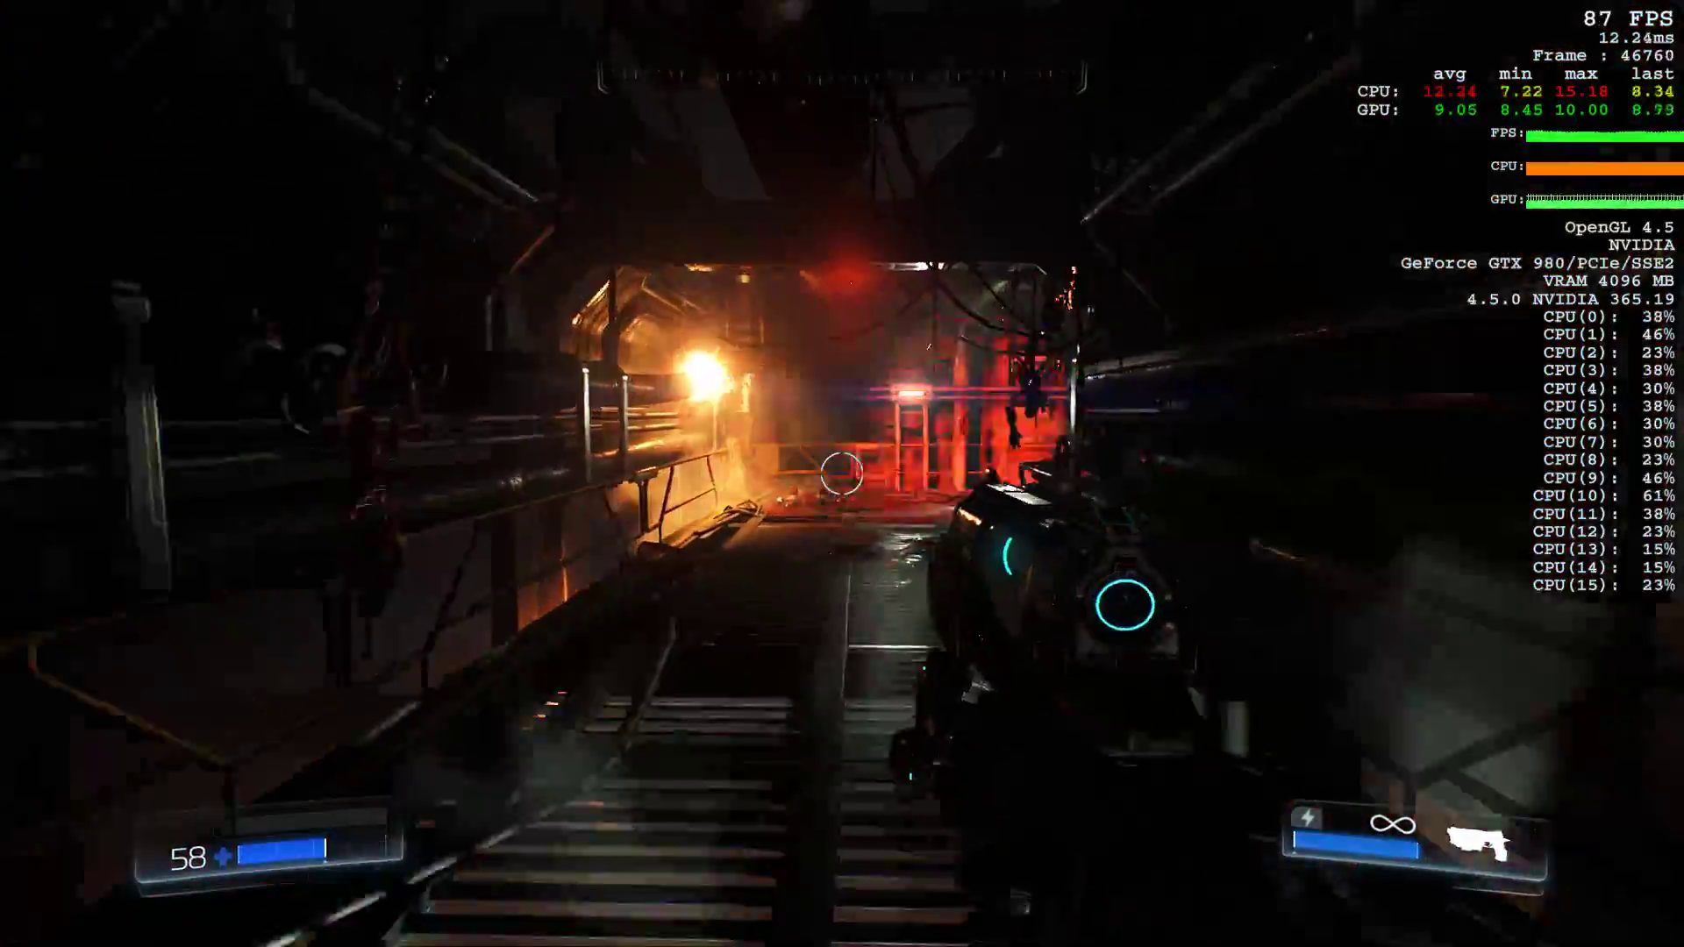
{"action": "key", "text": "w"}
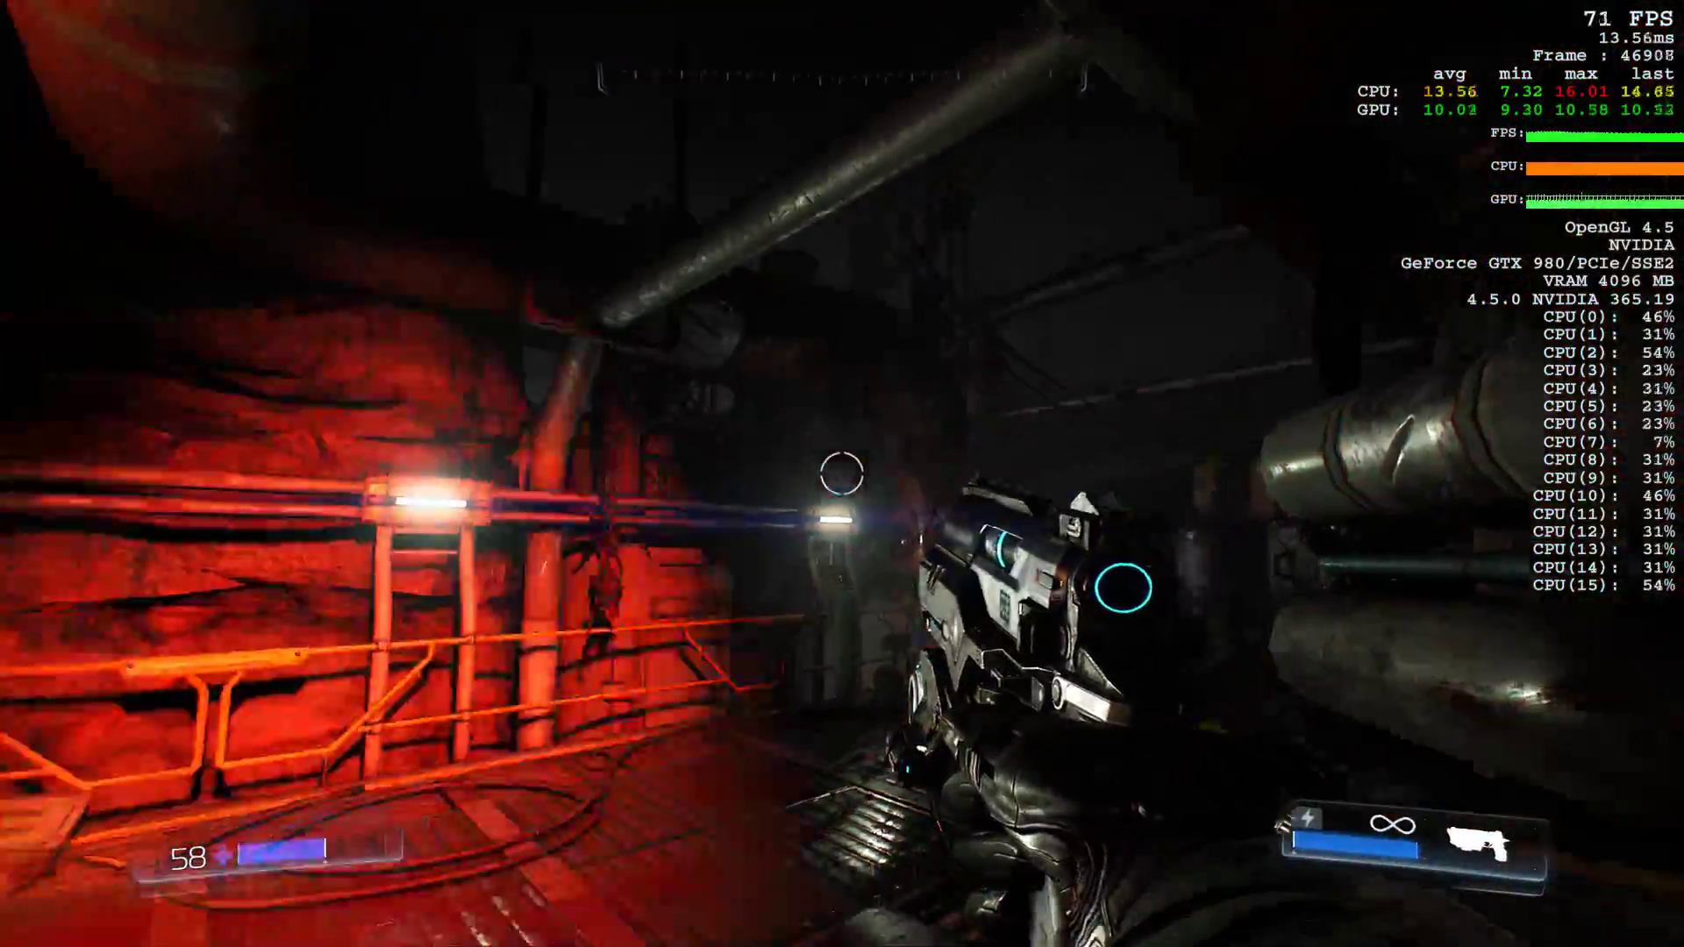
{"action": "key", "text": "w"}
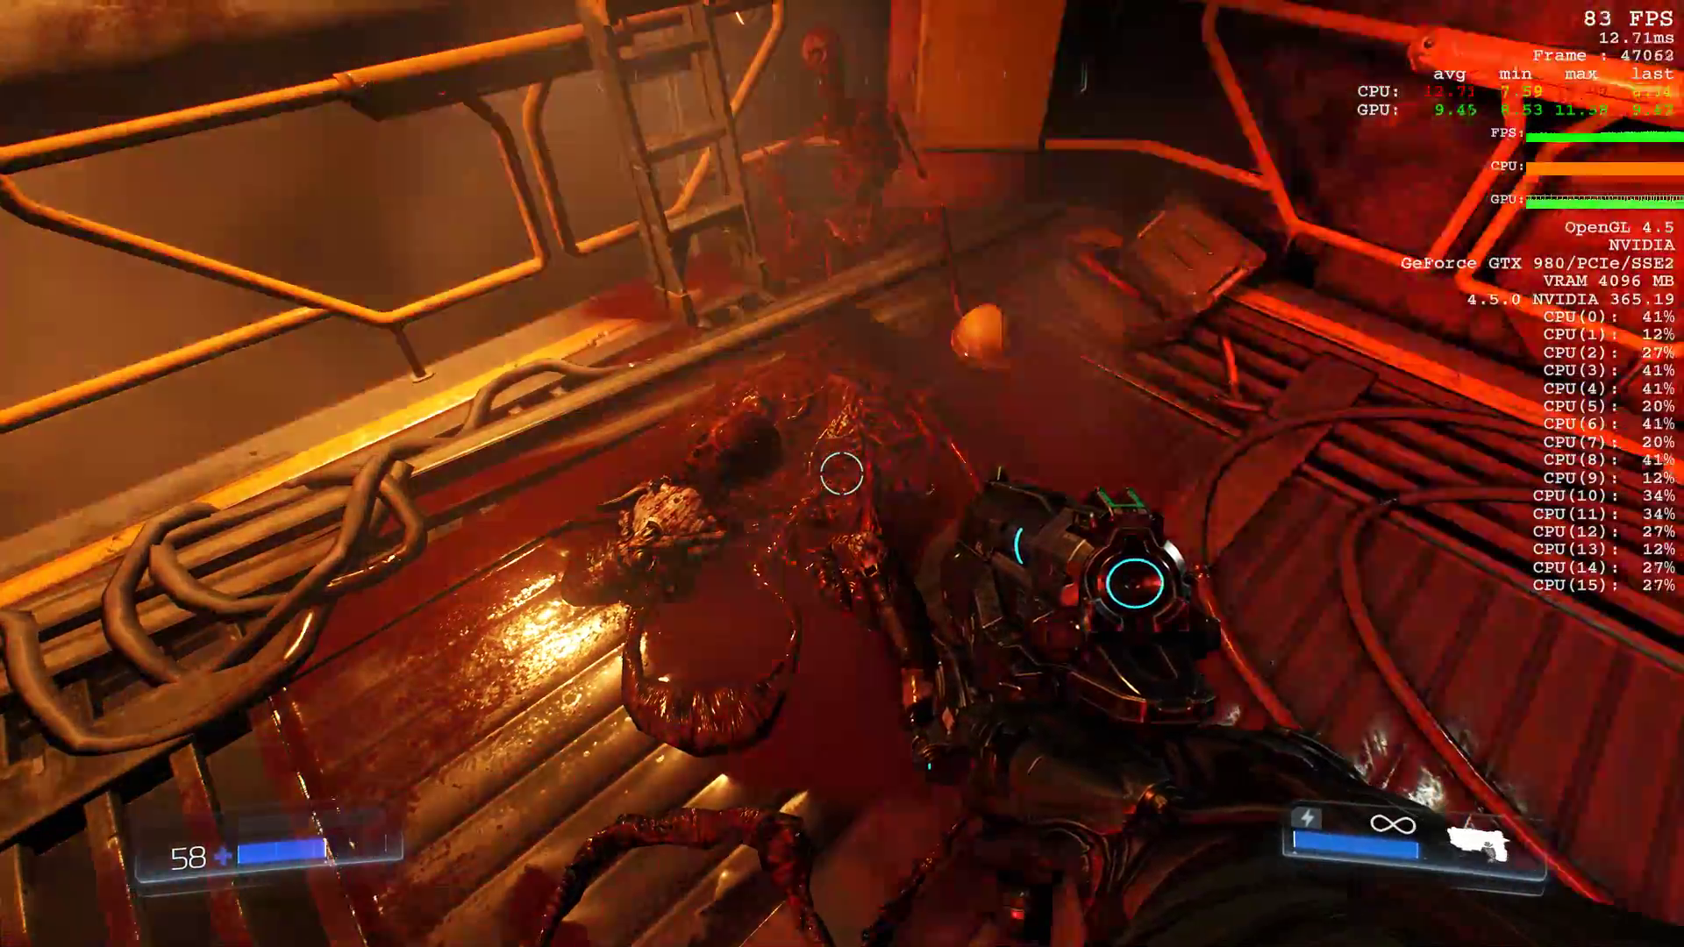
{"action": "key", "text": "w"}
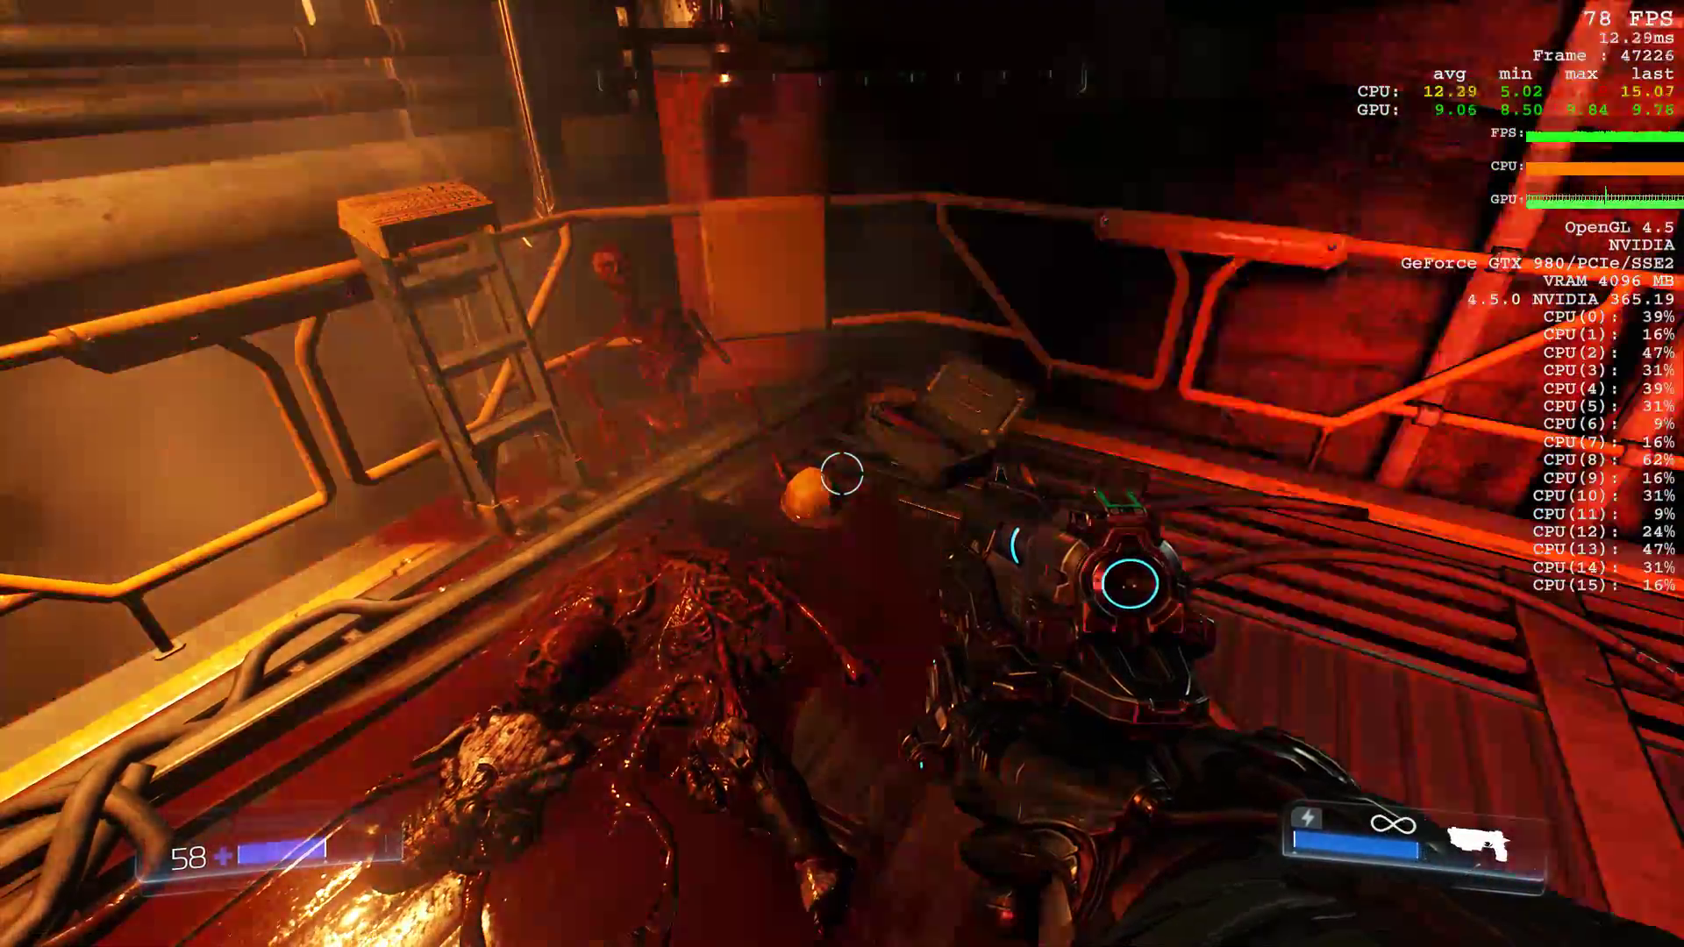
{"action": "key", "text": "w"}
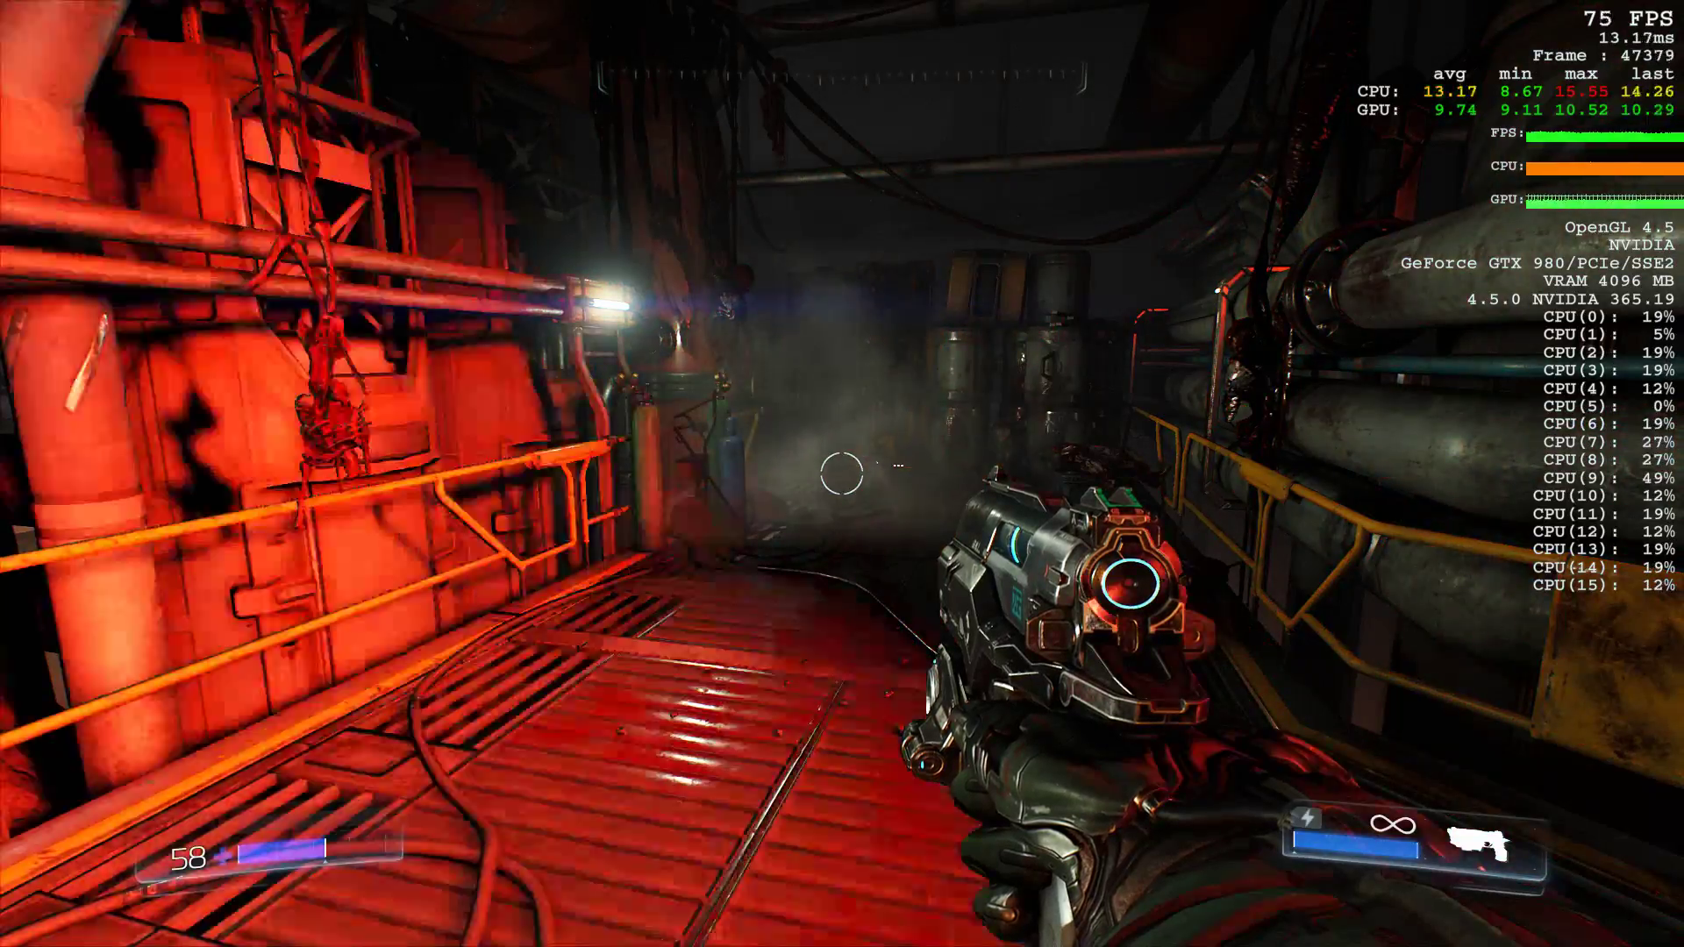